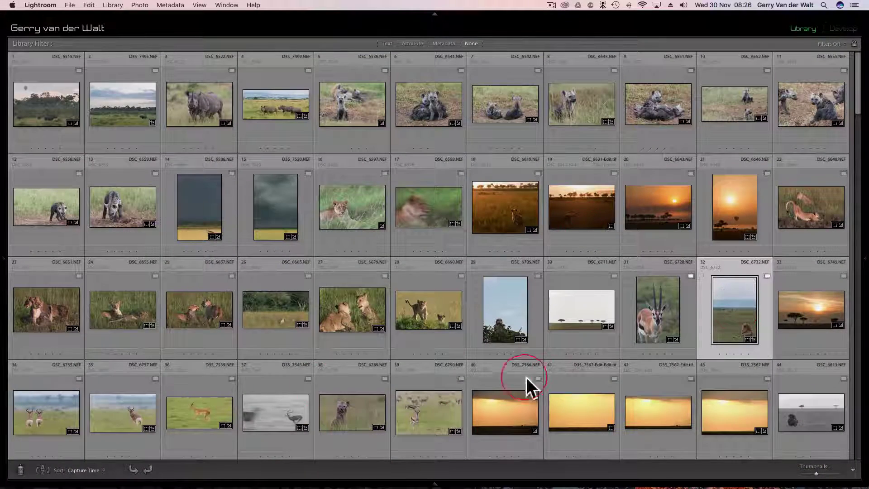
- Look through the wildlife photos in the grid and the list of collections
scroll(594, 257, down, 5)
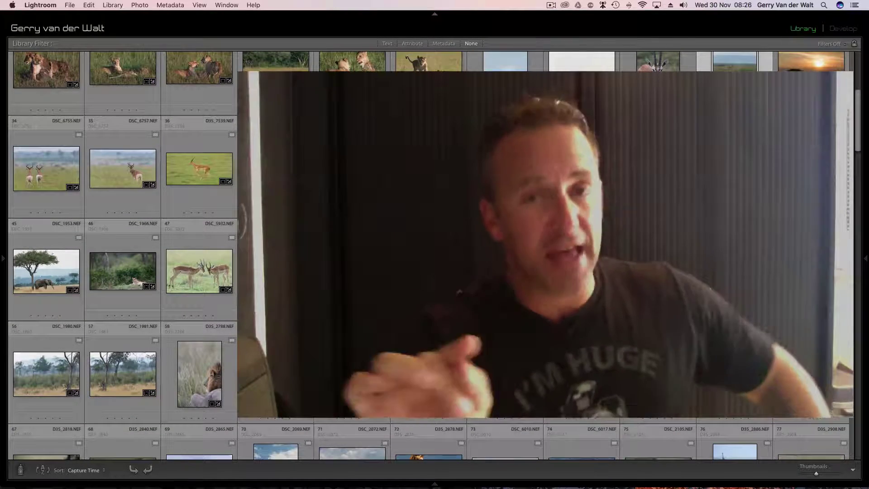
click(2, 316)
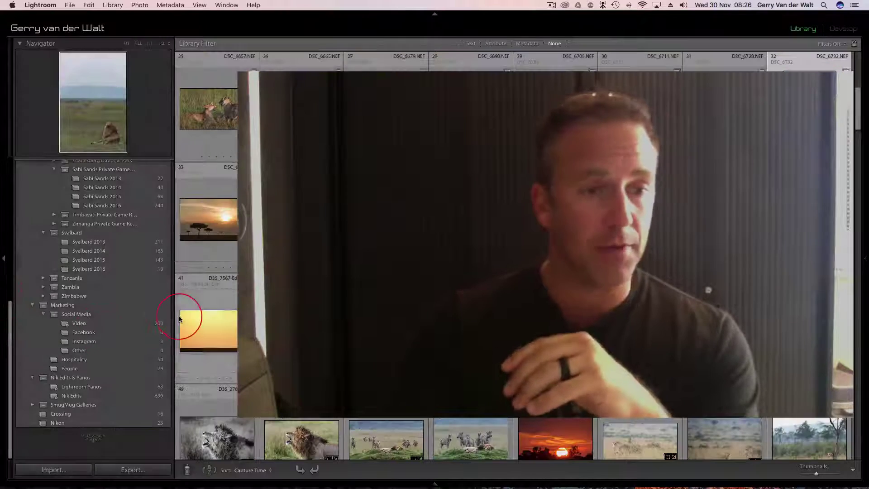
scroll(86, 289, up, 10)
click(23, 215)
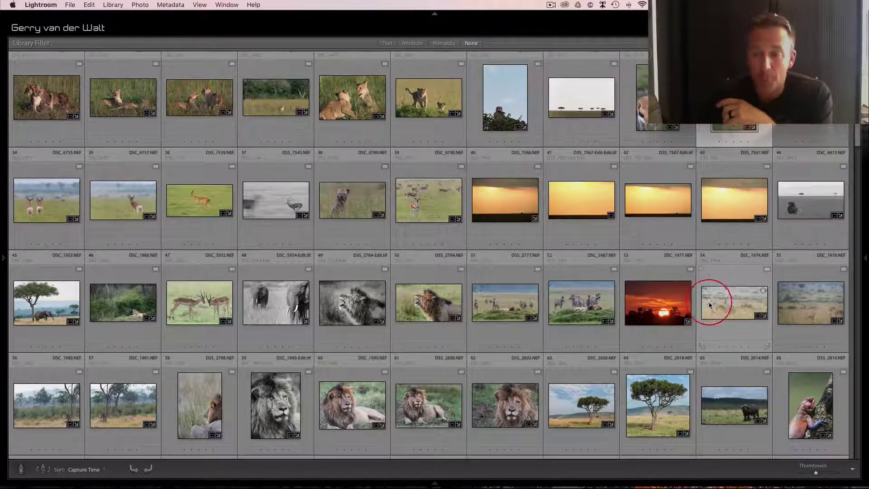
scroll(709, 279, down, 3)
scroll(711, 279, down, 4)
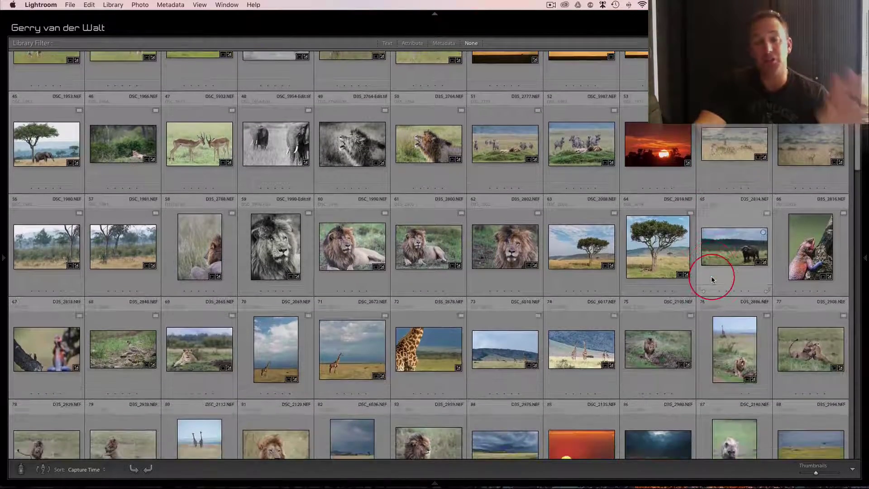
scroll(712, 280, down, 2)
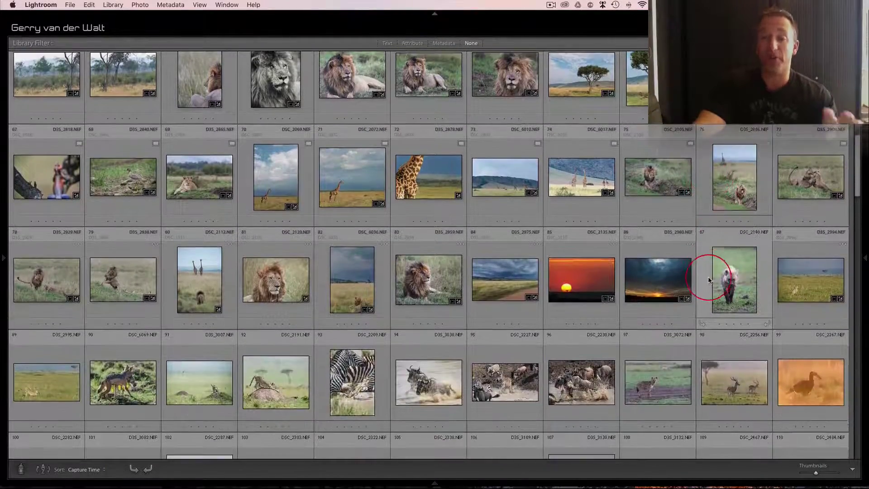
scroll(712, 280, down, 10)
scroll(705, 279, down, 1)
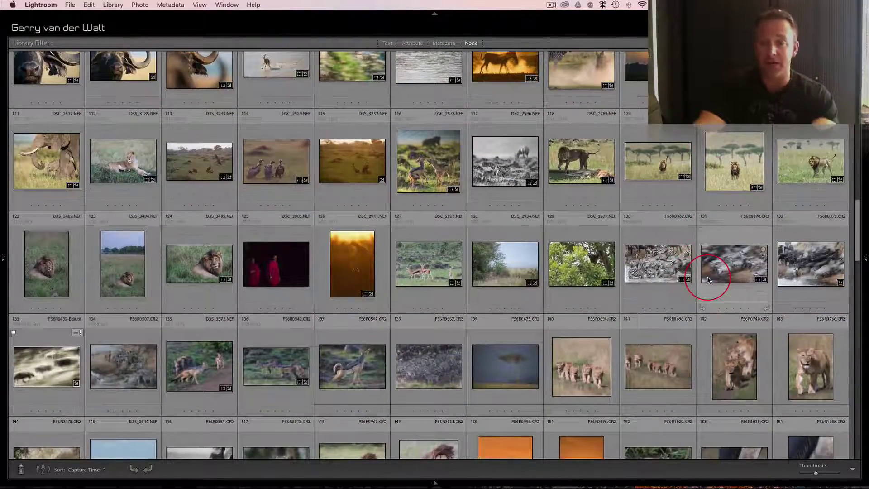
scroll(688, 273, up, 12)
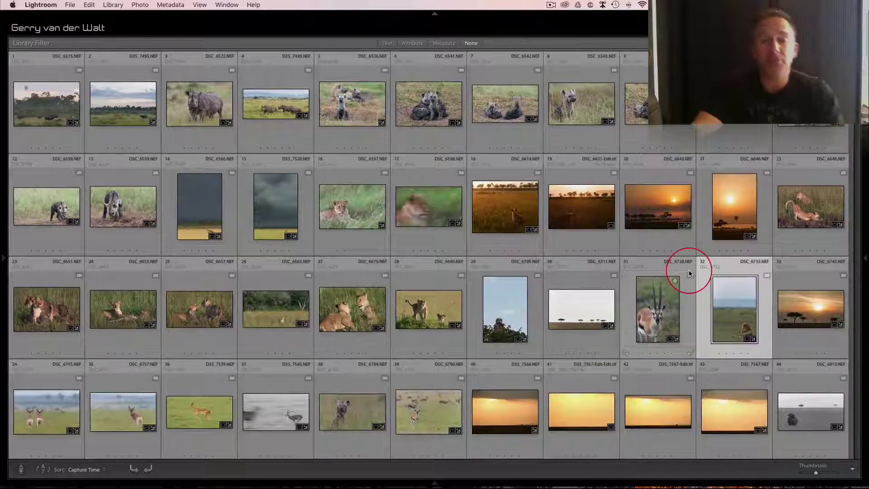
- Enlarge the grid thumbnails to seven photos per row and browse the images
click(822, 473)
scroll(787, 367, down, 10)
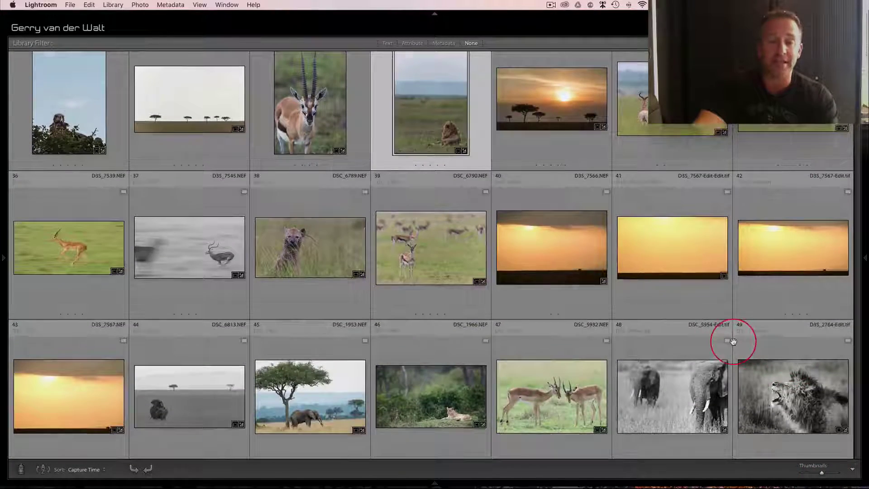
scroll(702, 340, down, 3)
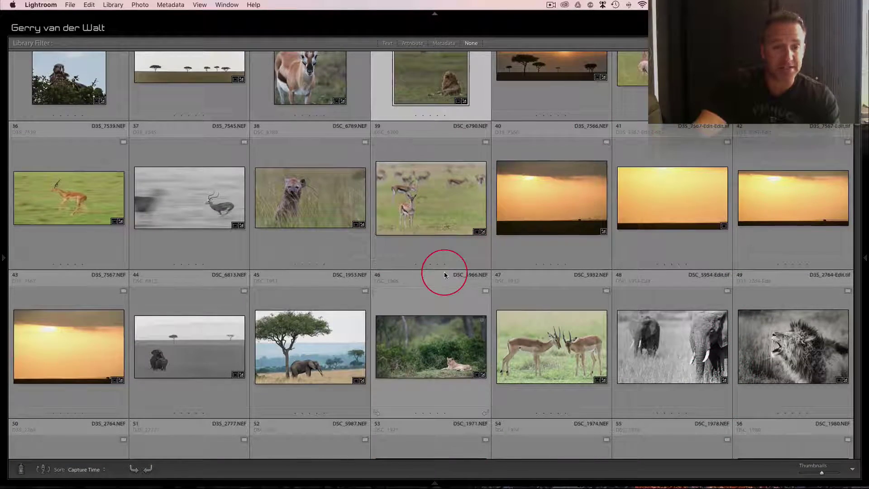
scroll(444, 274, down, 12)
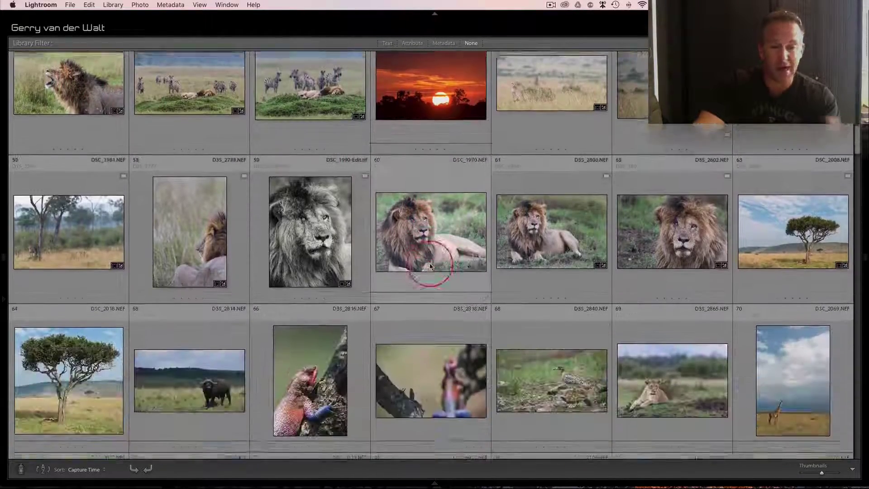
scroll(430, 266, down, 2)
scroll(301, 325, down, 7)
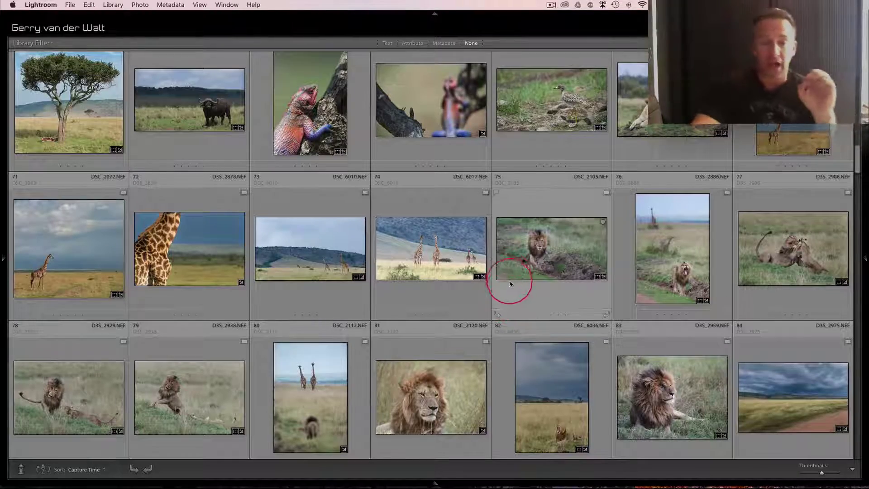
scroll(513, 274, down, 6)
scroll(513, 274, up, 5)
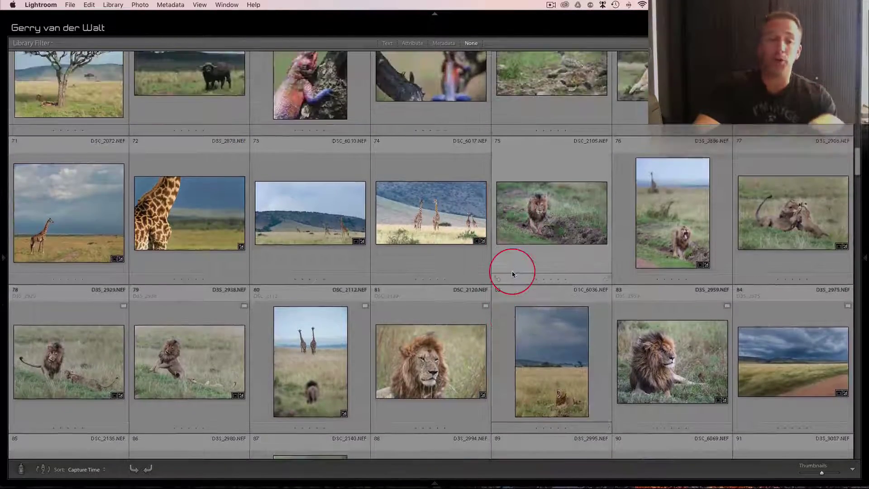
scroll(512, 273, up, 20)
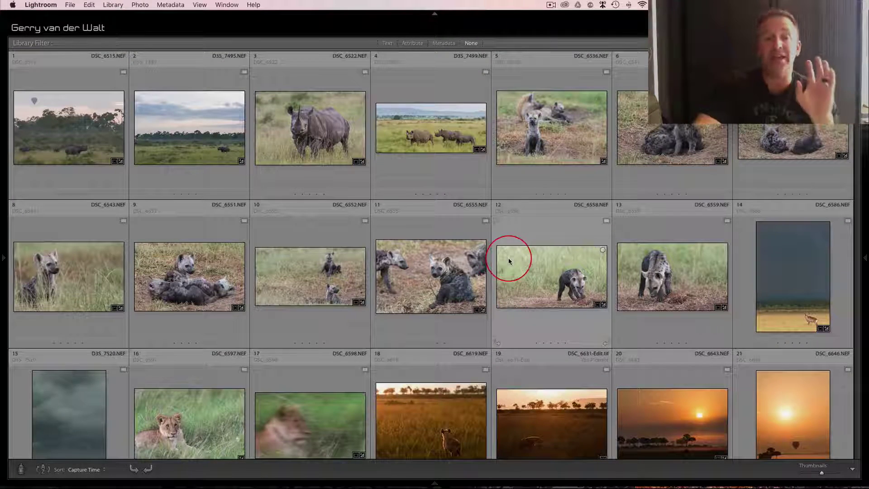
- Give five-star ratings to the photos DSC_6619, DSC_6728 and DSC_1953
scroll(517, 225, down, 3)
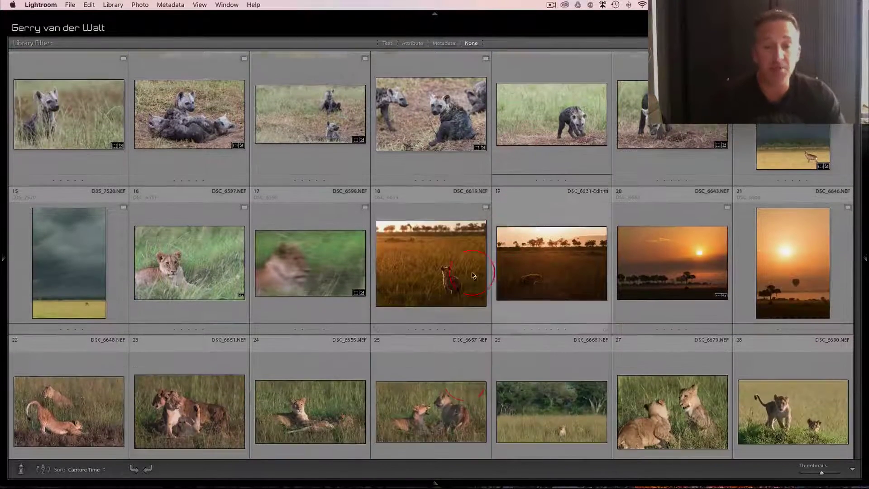
click(430, 260)
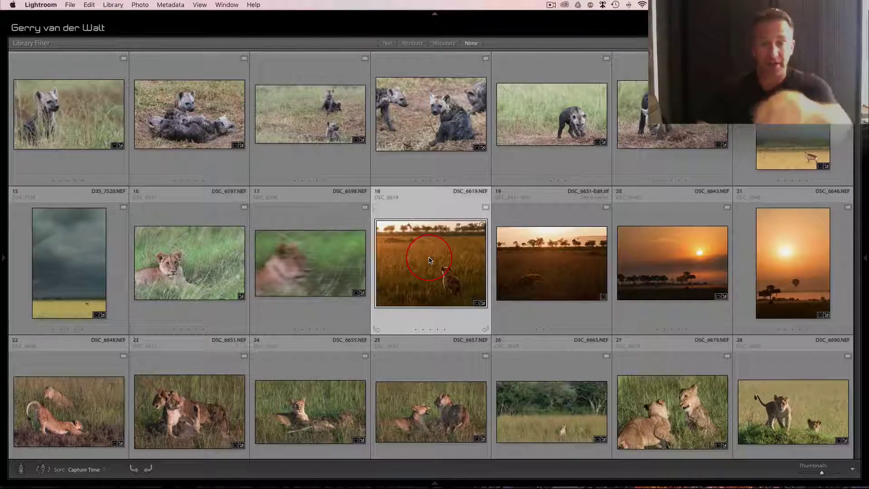
key(5)
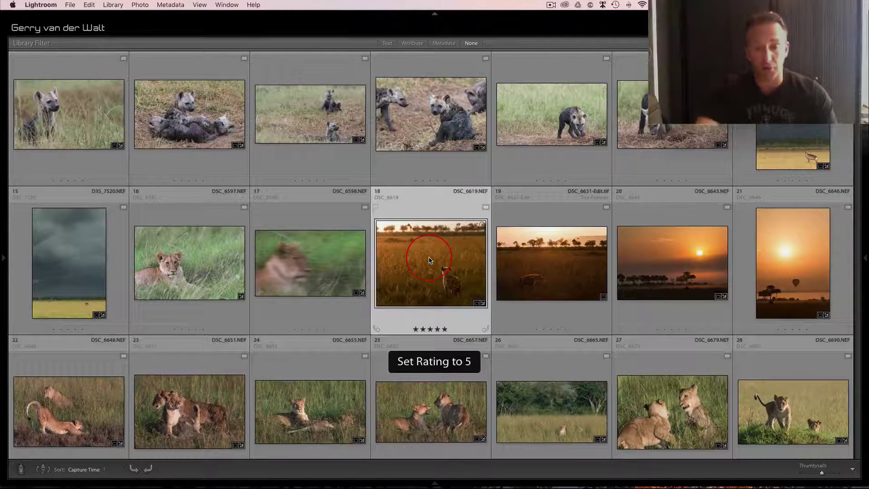
scroll(503, 251, down, 6)
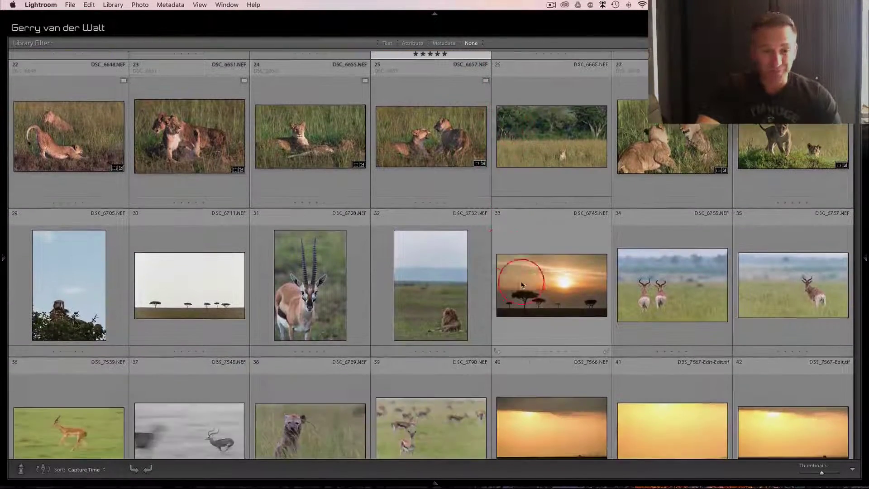
click(304, 265)
key(5)
scroll(517, 271, down, 5)
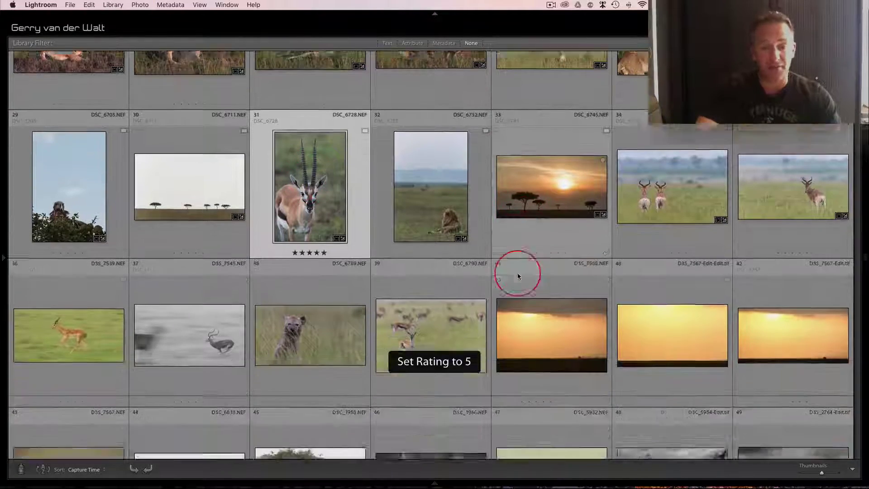
scroll(516, 275, down, 3)
click(330, 188)
key(5)
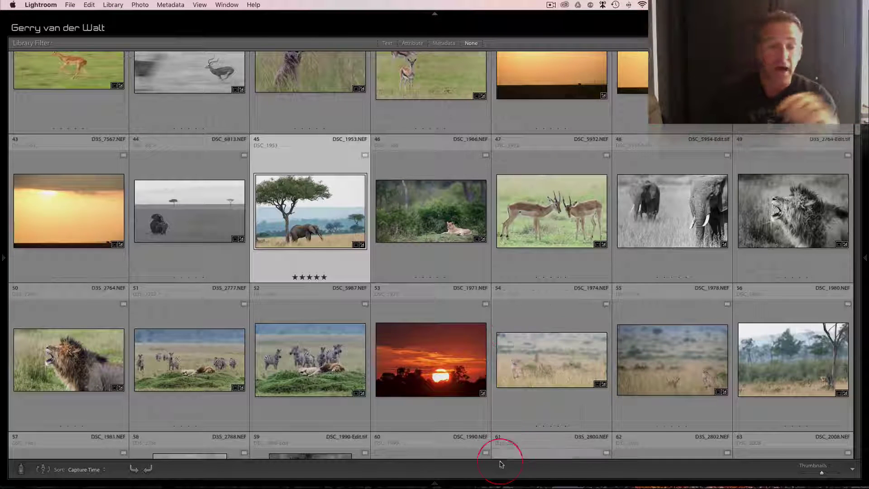
- Give three-star ratings to the zebra photo DSC_5987, the black-and-white lion DSC_1990-Edit and the giraffe photo D3S_2878
click(338, 394)
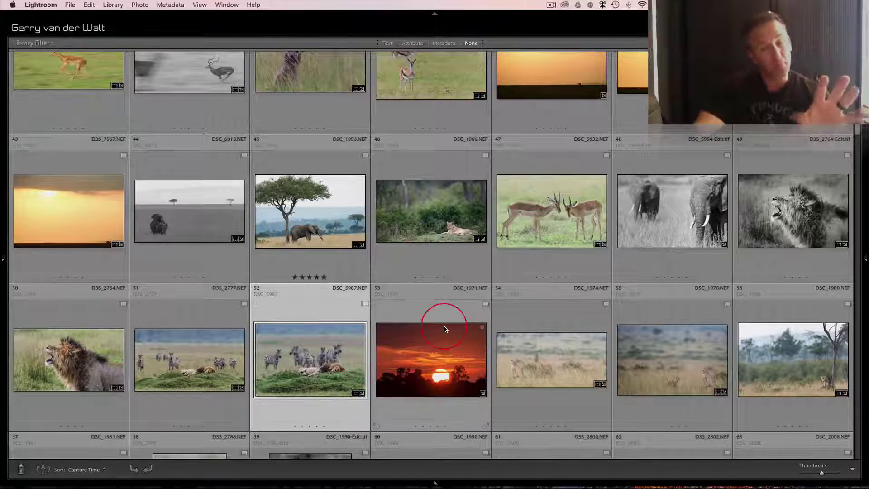
key(3)
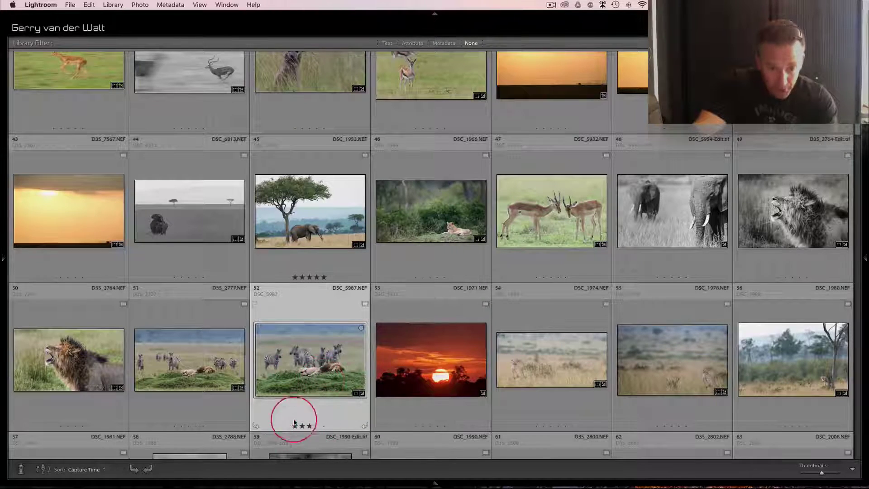
scroll(509, 365, down, 5)
click(321, 257)
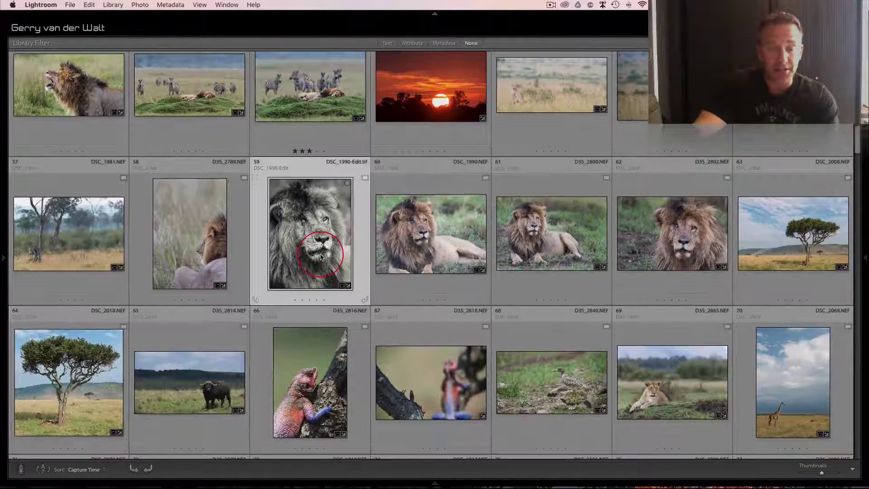
key(3)
scroll(537, 277, down, 5)
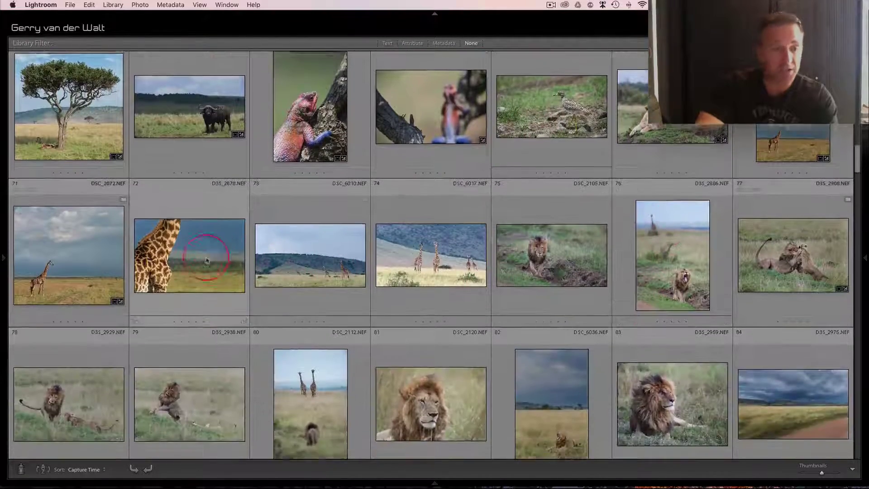
click(177, 242)
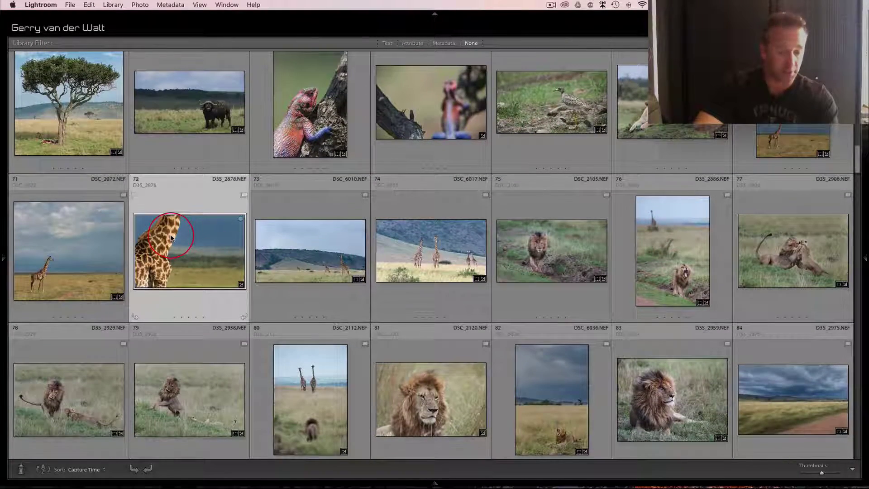
key(3)
- Rate the giraffe landscape DSC_6010 two stars and the neighbouring DSC_6017 one star
click(311, 254)
key(2)
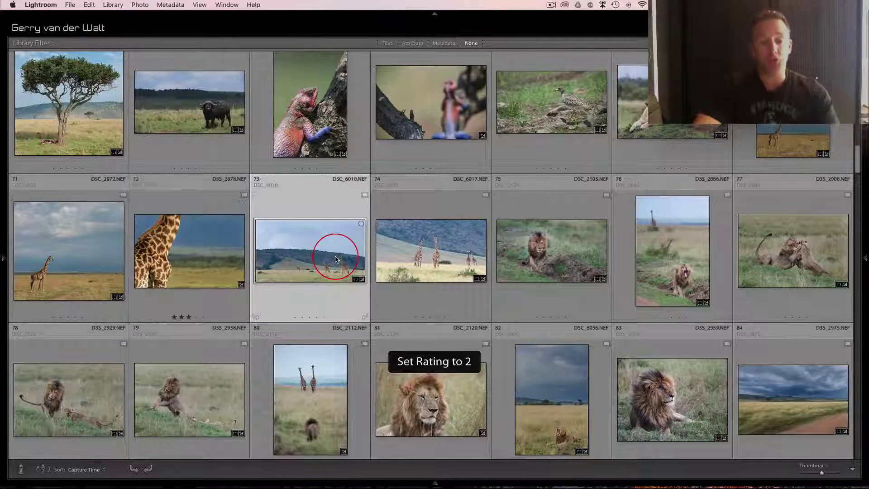
click(392, 251)
key(1)
click(511, 311)
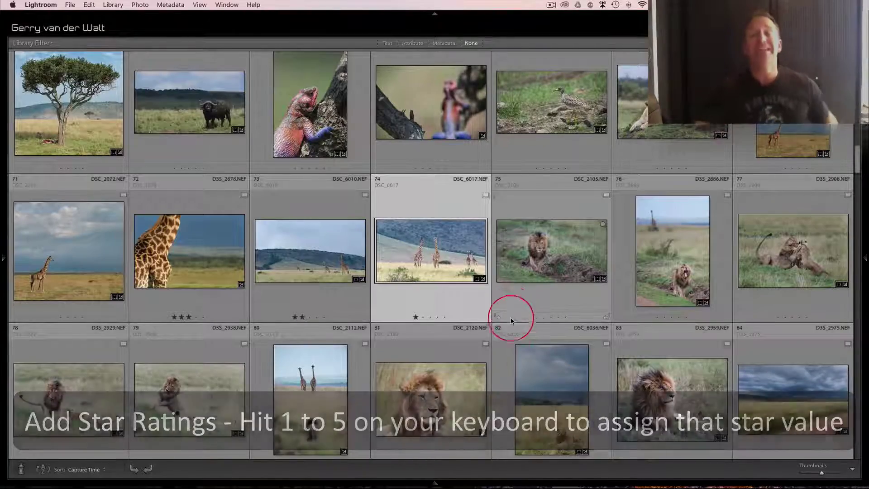
- Label the first four photos in the grid red, yellow, green and blue, in that order
scroll(511, 316, up, 15)
scroll(511, 352, up, 5)
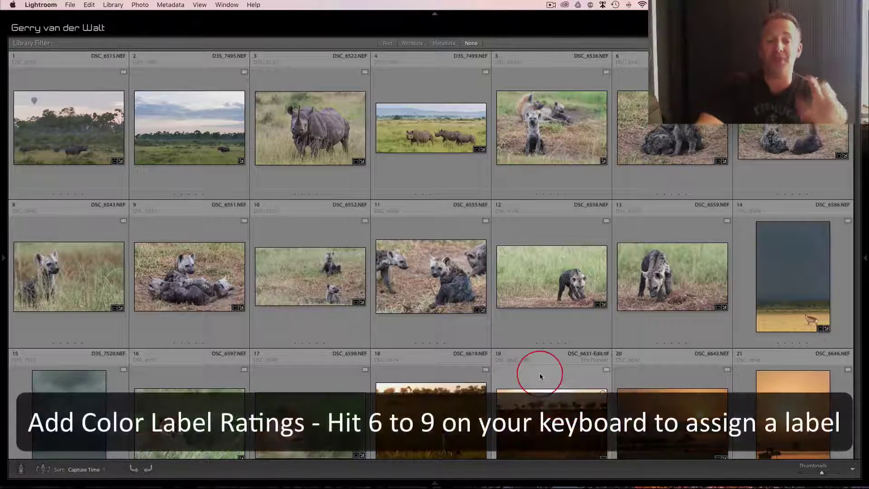
click(76, 140)
key(6)
click(168, 128)
click(310, 131)
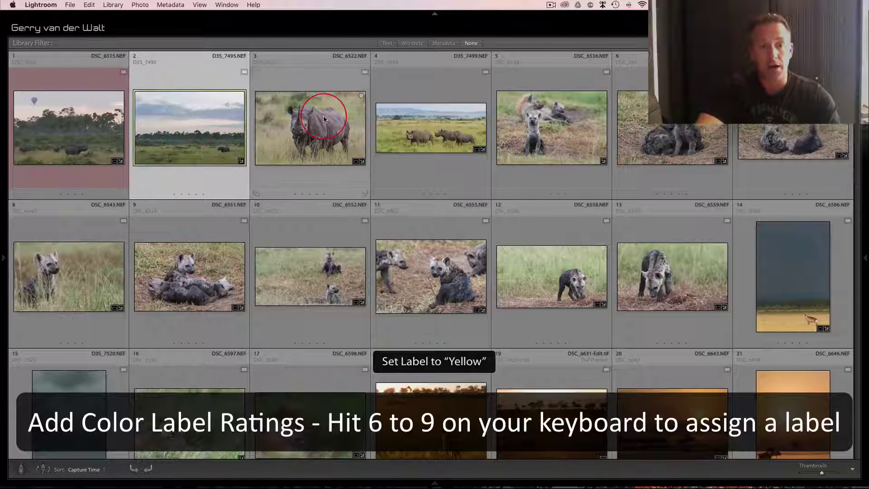
key(8)
click(422, 135)
key(9)
click(568, 145)
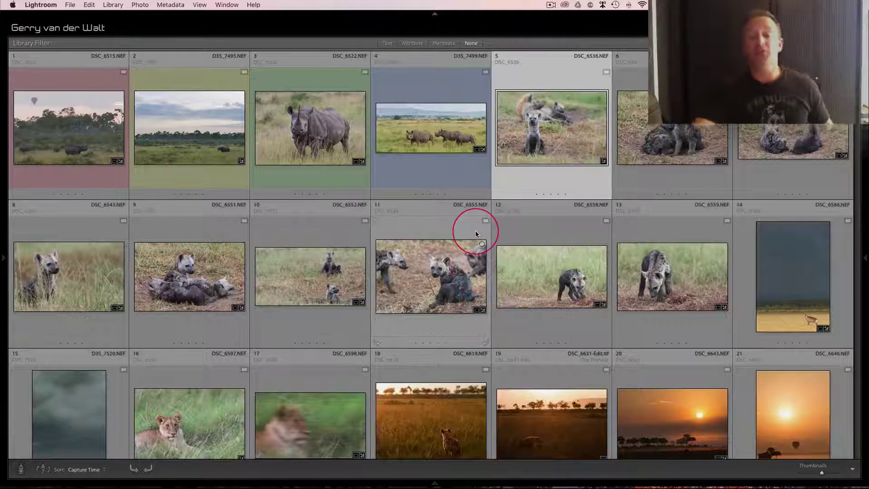
- Assign the blue colour label to the sunset photo DSC_6643
scroll(475, 244, down, 3)
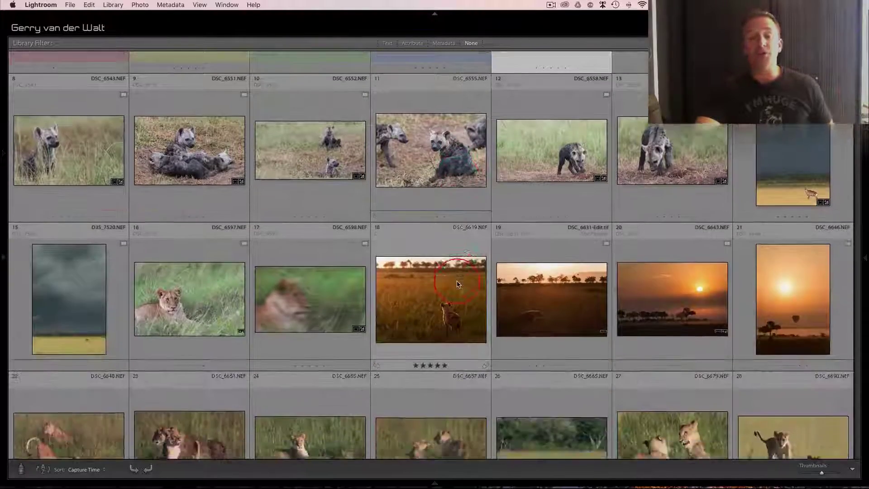
scroll(407, 203, up, 3)
scroll(465, 229, down, 6)
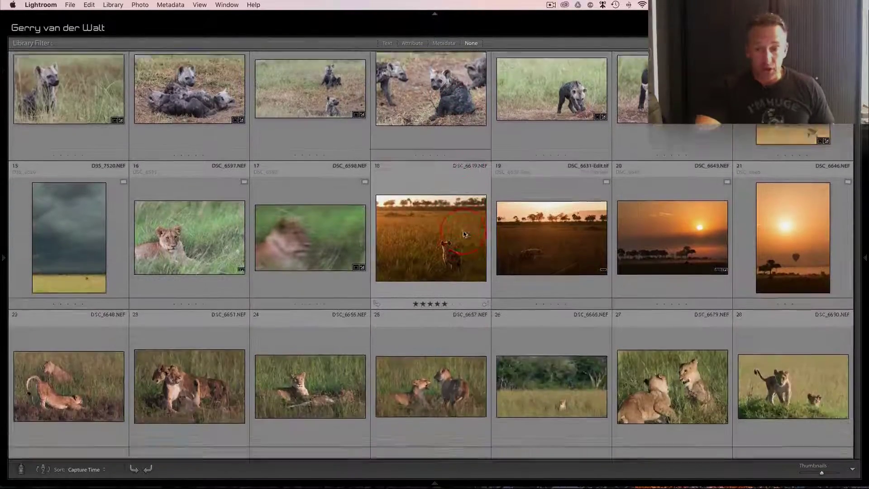
click(666, 149)
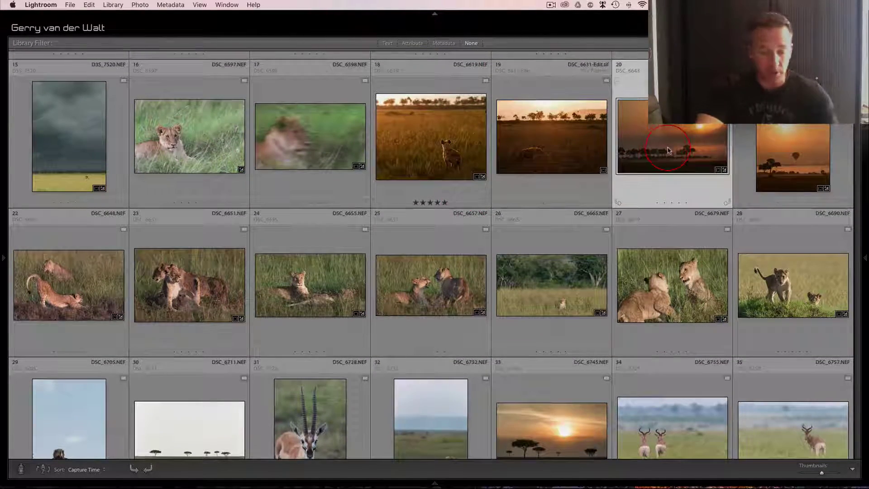
key(8)
key(9)
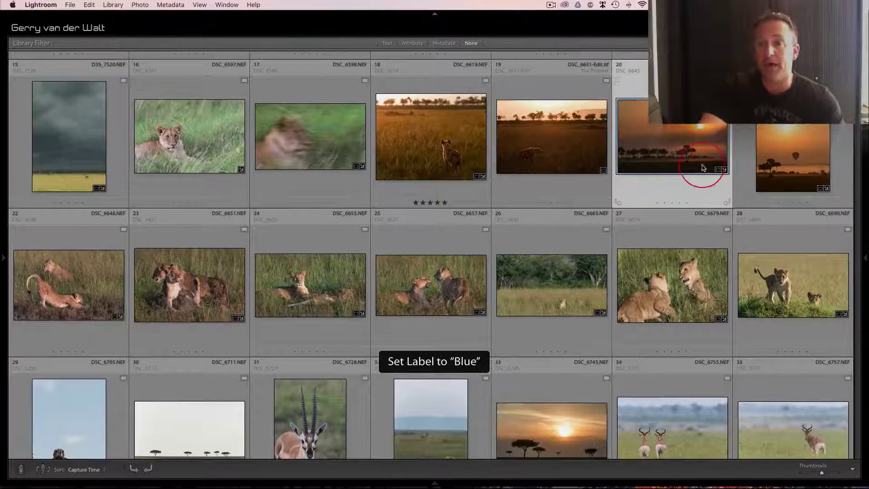
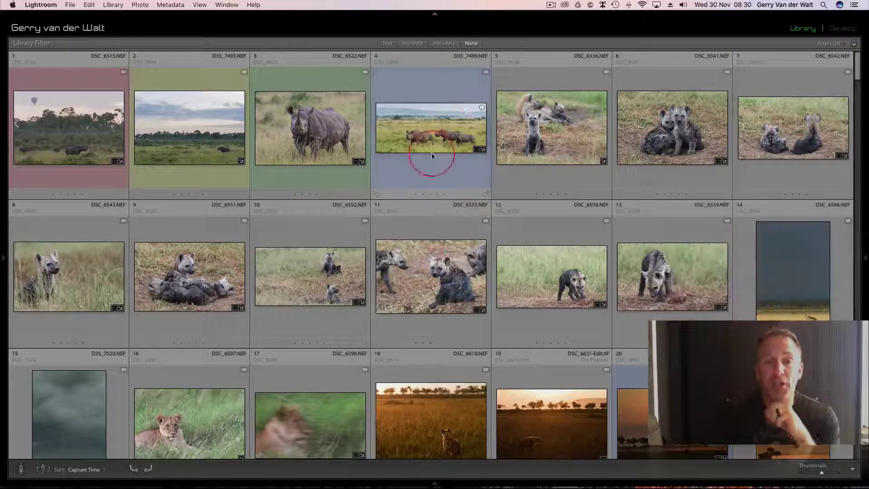
- Filter the library by attribute to show only photos with the blue colour label, and clear that colour filter
click(412, 44)
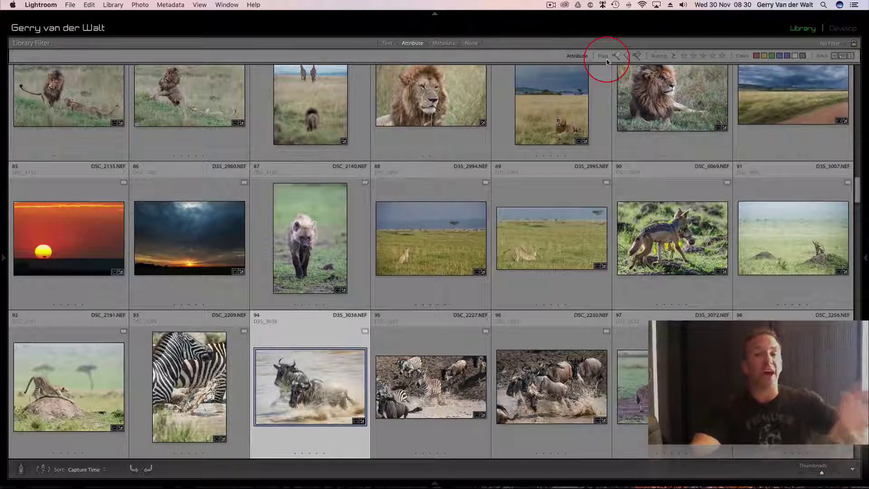
click(779, 56)
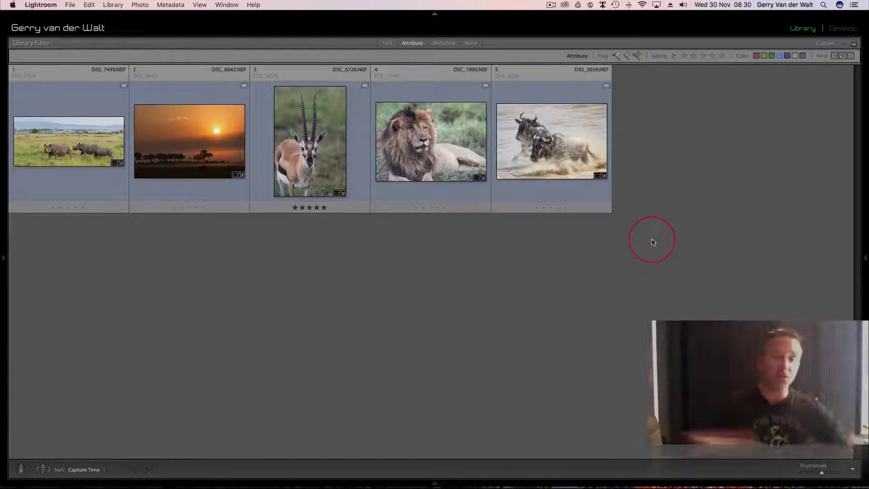
click(780, 56)
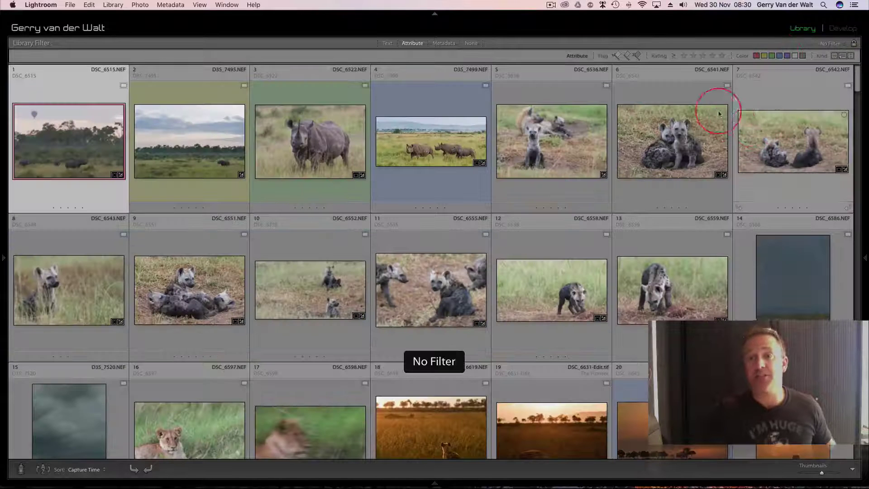
- Filter the library by star rating, showing exactly one star and exactly five stars, and turn the filter off
click(683, 55)
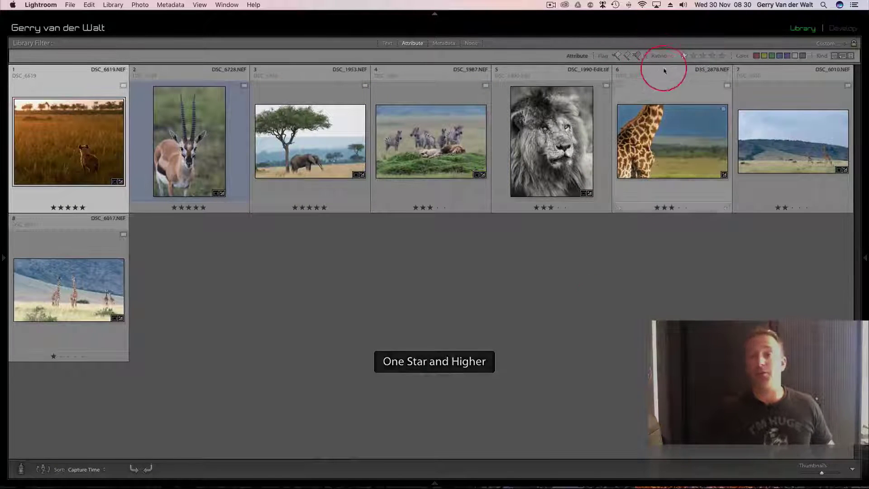
click(674, 56)
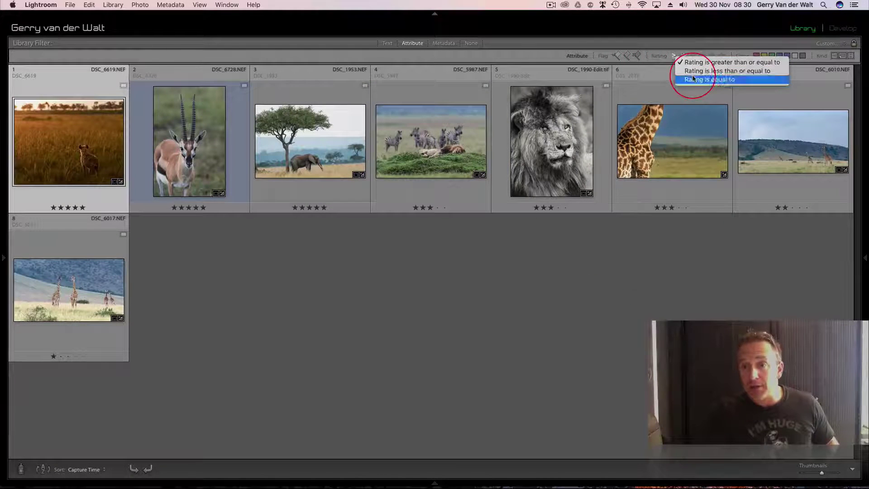
click(699, 79)
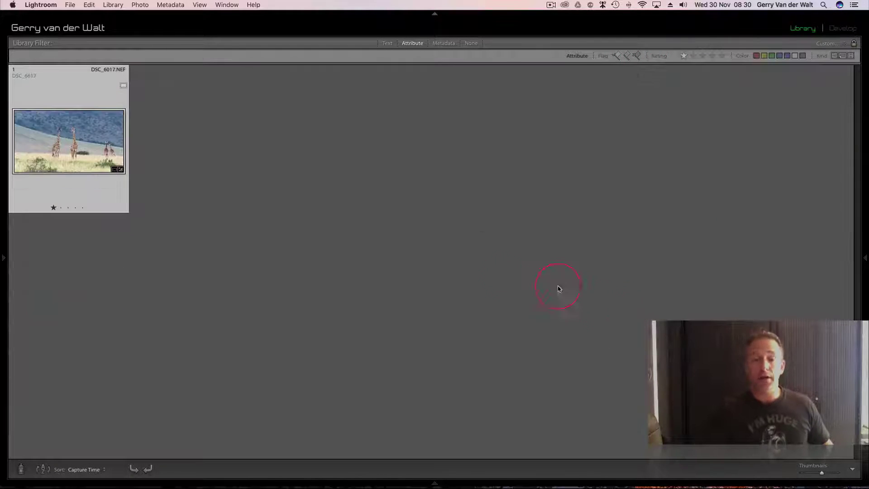
click(723, 57)
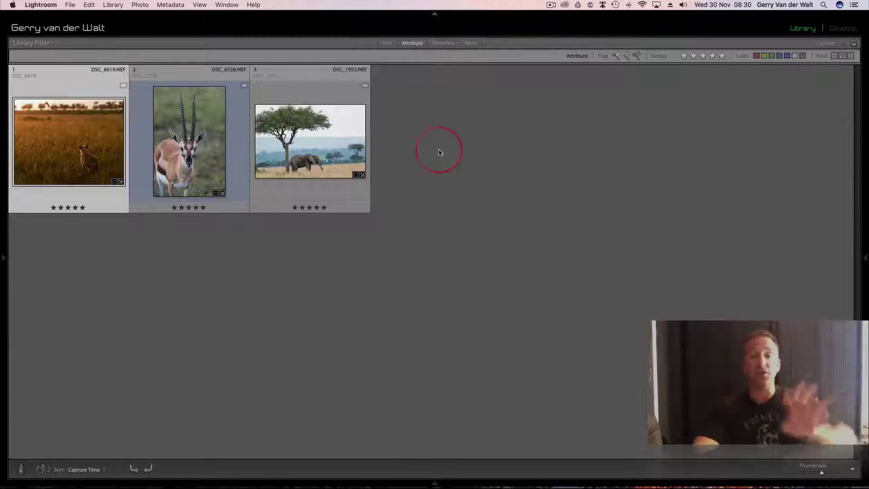
click(475, 45)
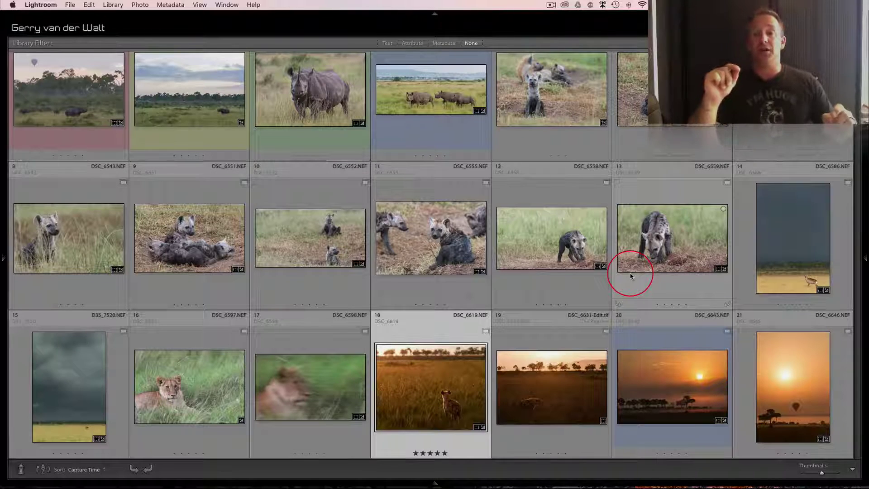
click(679, 90)
scroll(678, 90, up, 1)
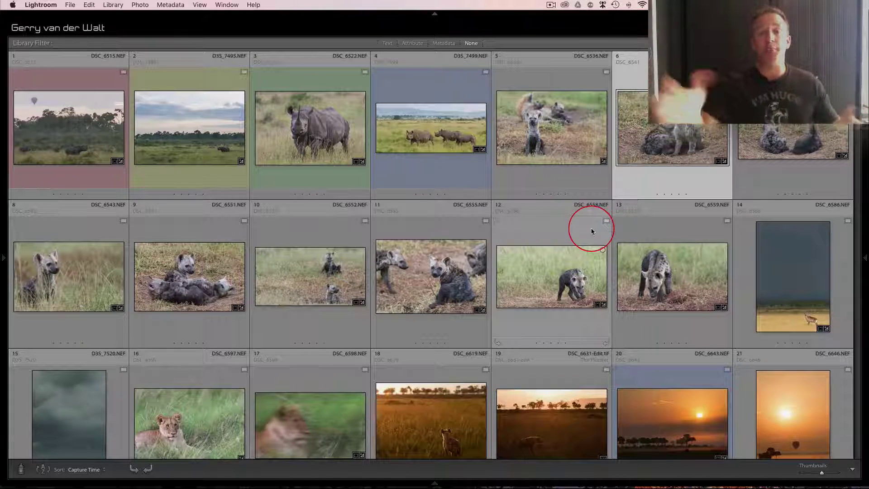
scroll(599, 255, down, 1)
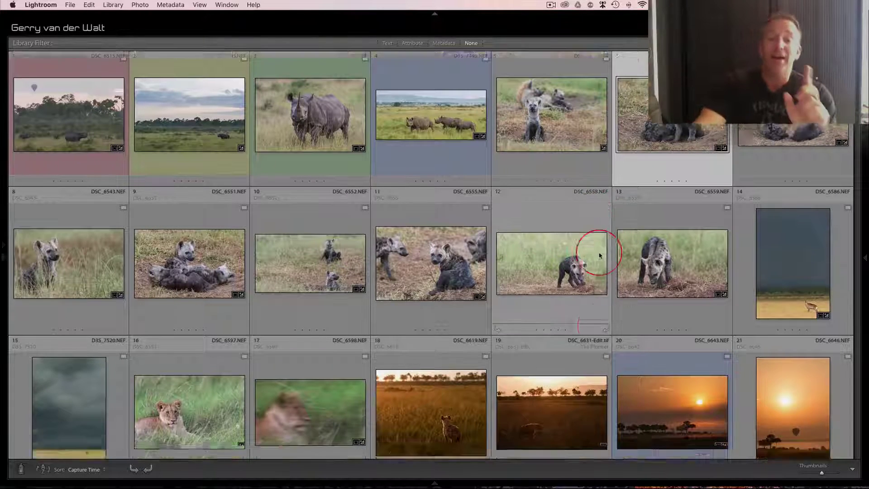
scroll(599, 255, down, 5)
scroll(592, 256, up, 2)
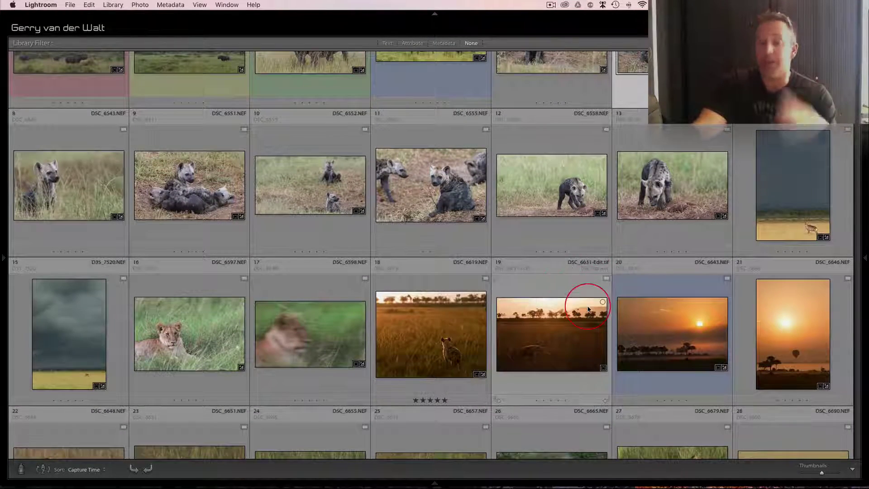
scroll(584, 298, up, 3)
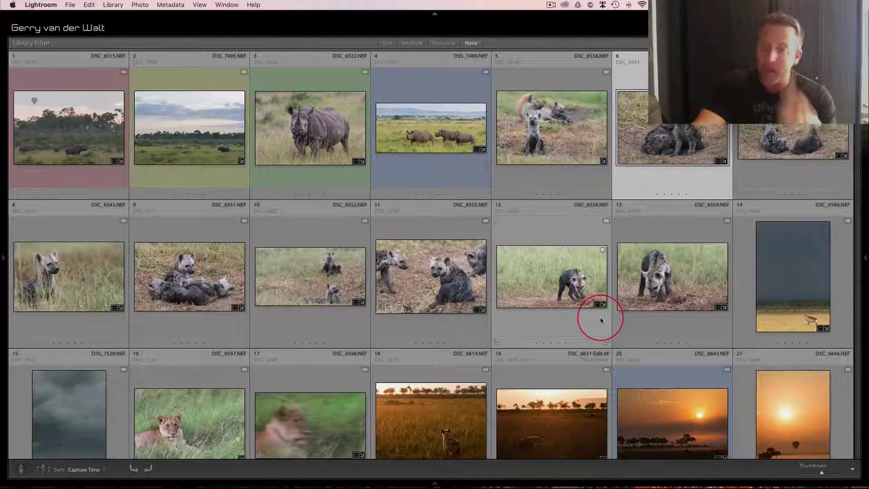
- Tag the green-labelled rhino photo DSC_6522 with the keyword "rhino"
click(326, 134)
click(855, 255)
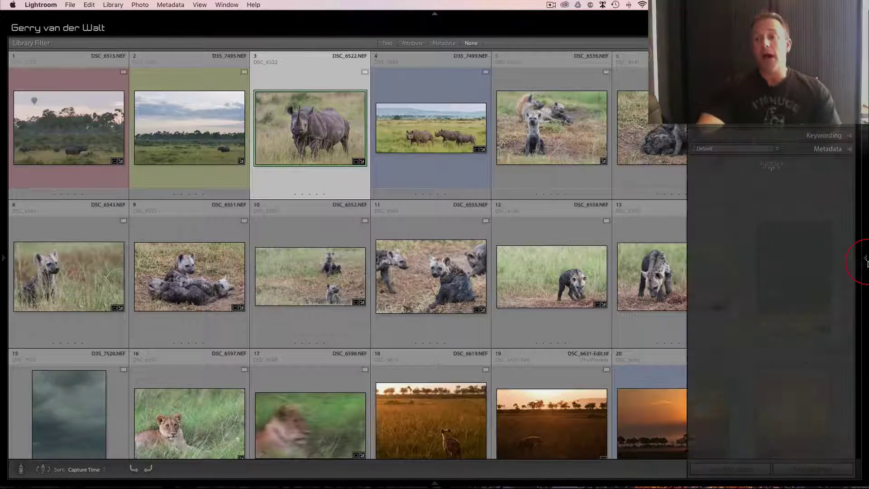
click(846, 136)
click(732, 170)
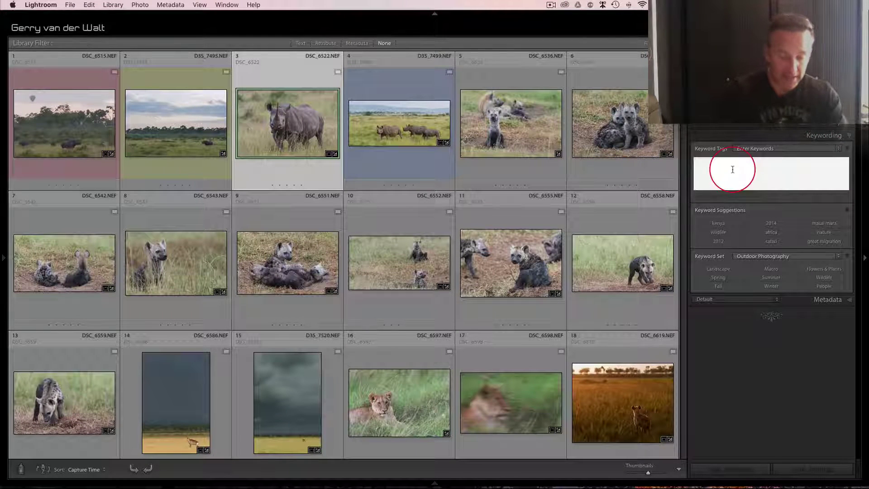
text(hi)
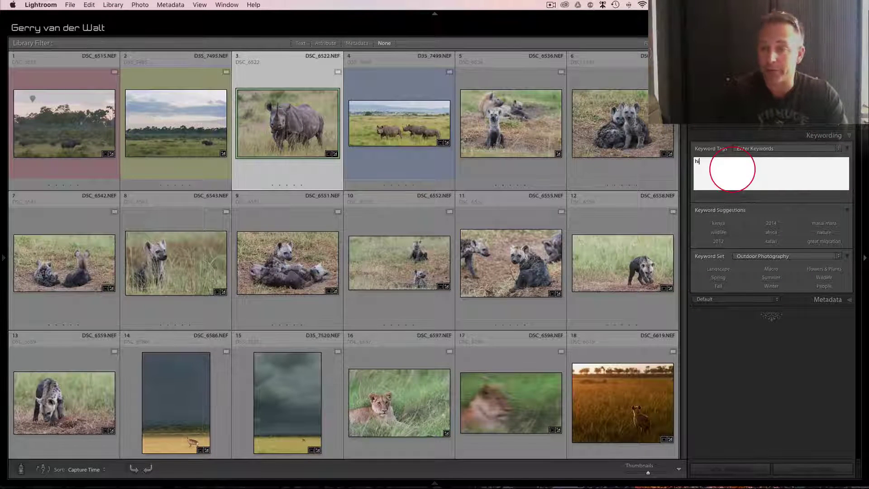
click(746, 168)
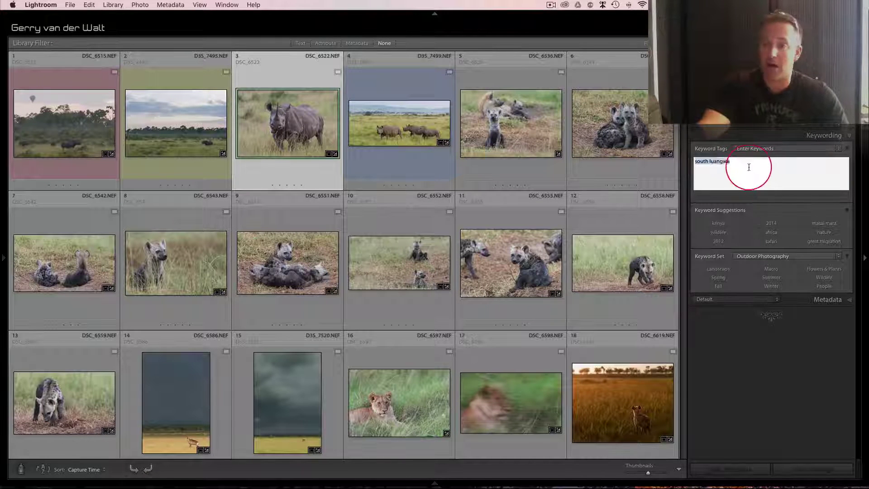
drag(751, 167, 689, 161)
text(rhino)
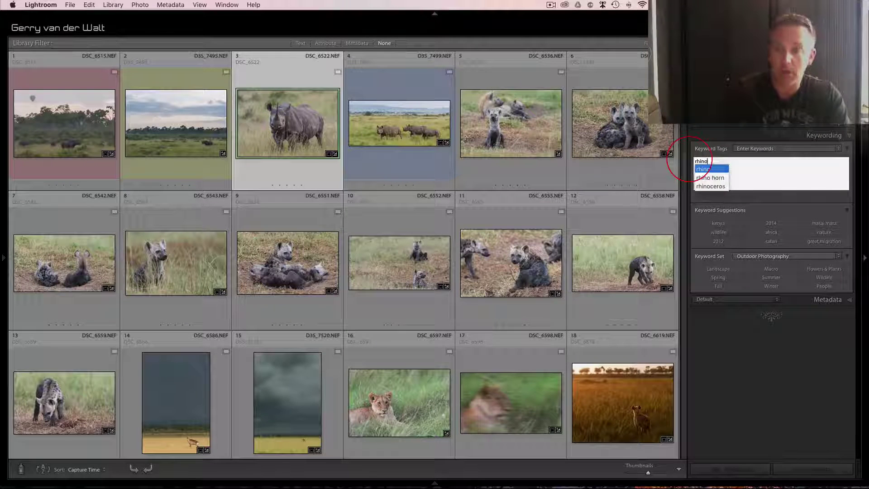
key(Return)
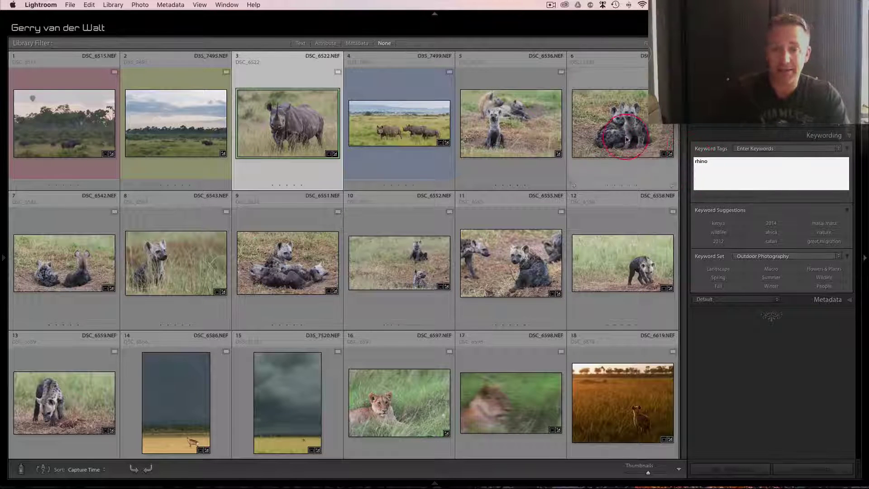
click(390, 117)
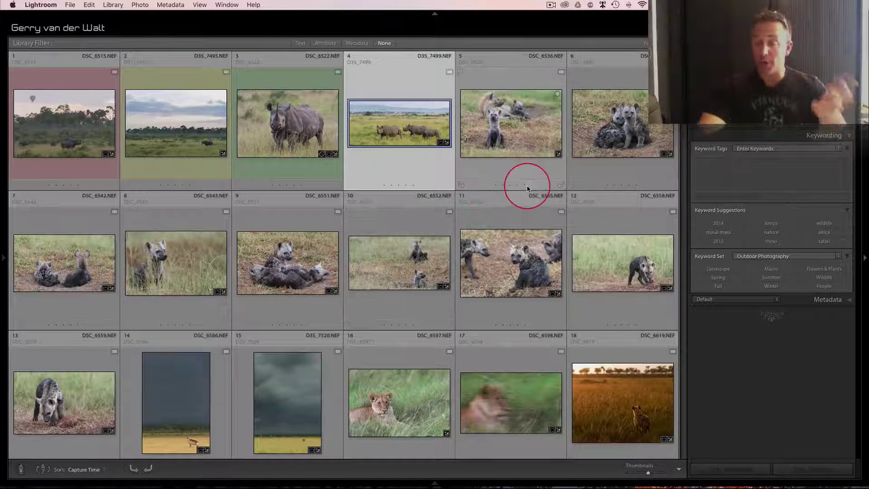
click(59, 131)
- Tag the five lion photos DSC_6597, DSC_6598, DSC_6648, DSC_6651 and DSC_6655 together with the keyword "rion"
scroll(287, 202, down, 3)
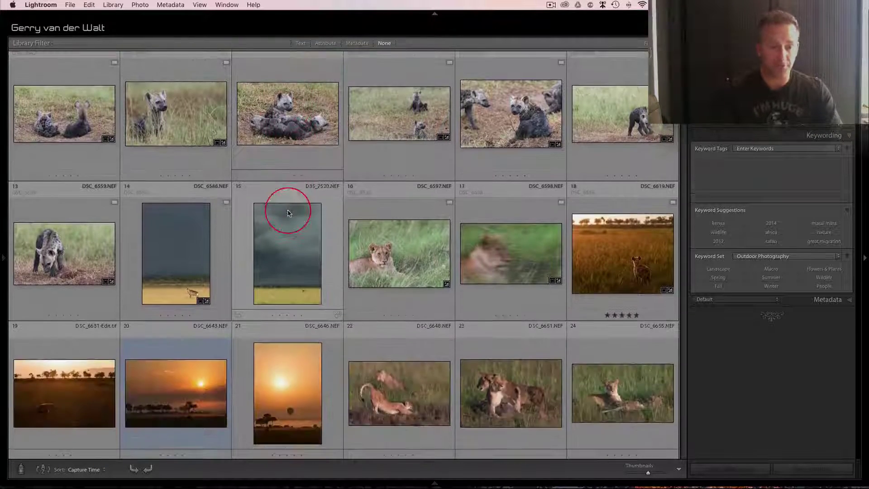
click(395, 246)
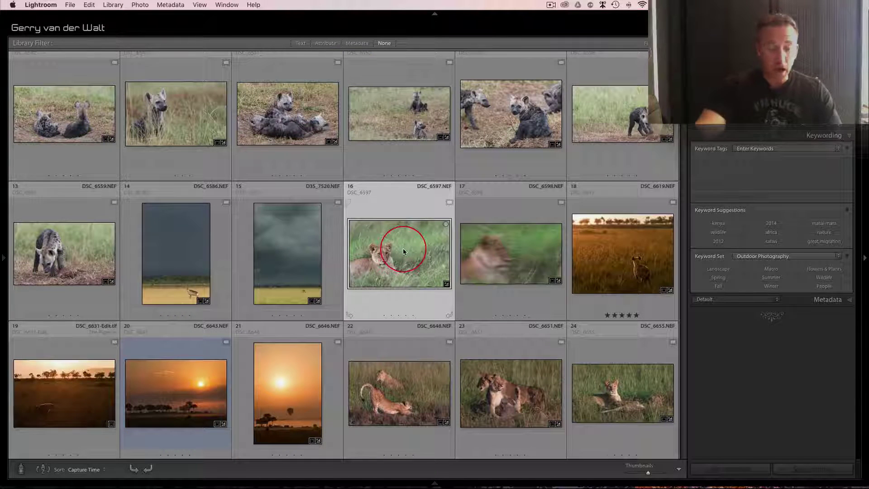
key(shift+Right)
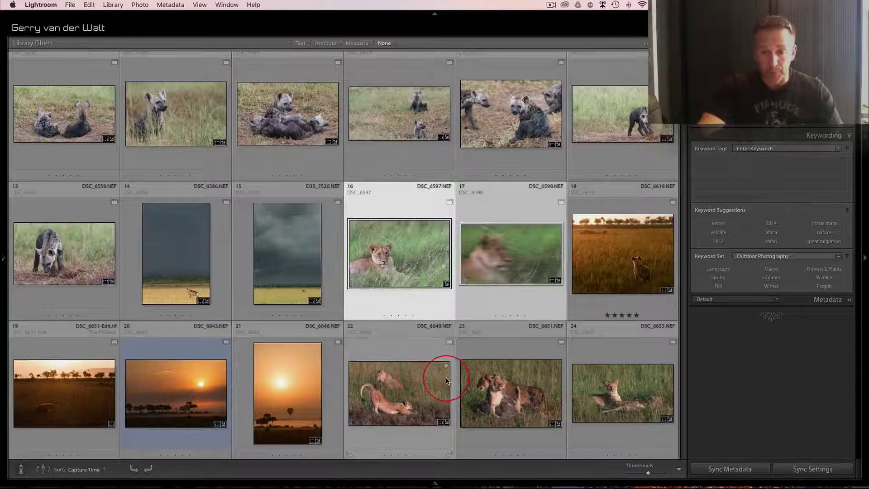
super+click(446, 380)
super+click(511, 389)
super+click(612, 399)
click(738, 171)
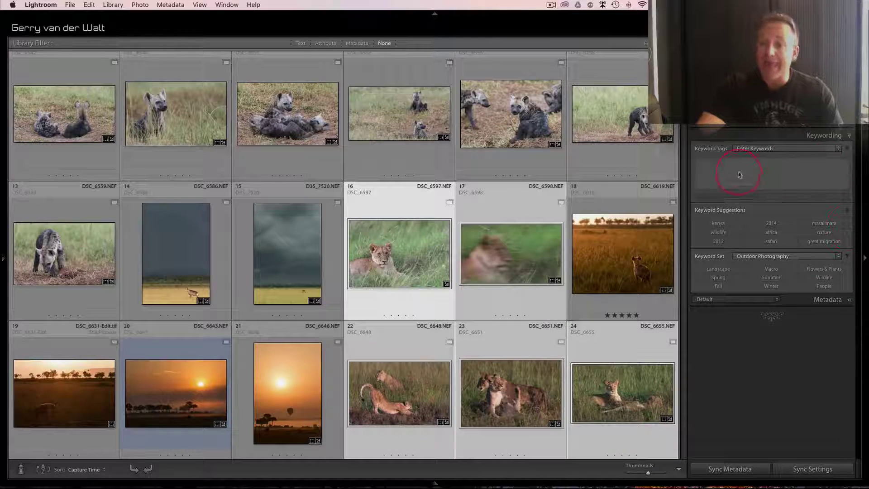
text(rion)
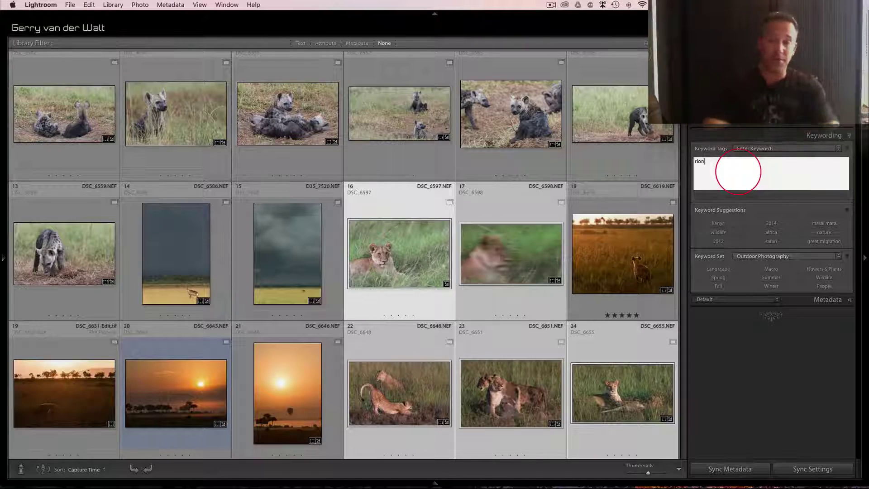
key(Return)
click(301, 252)
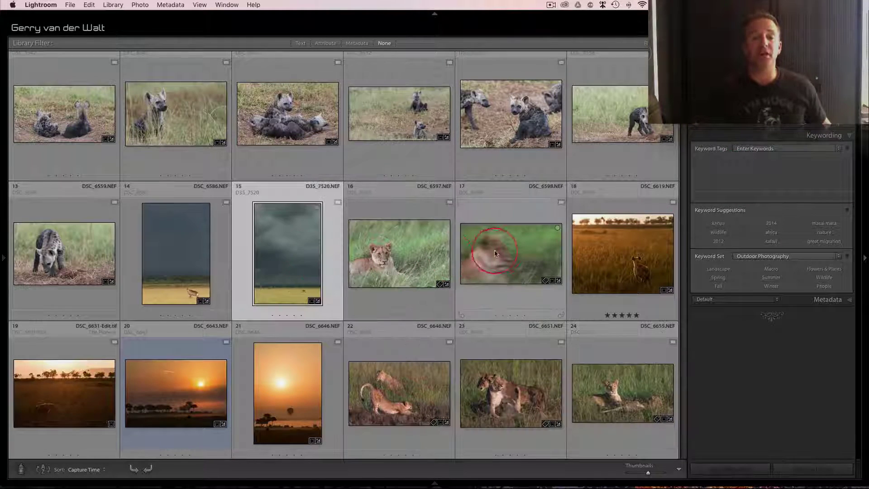
- Hide the side panels and check which tools are enabled in the toolbar below the grid
scroll(495, 254, down, 3)
key(Tab)
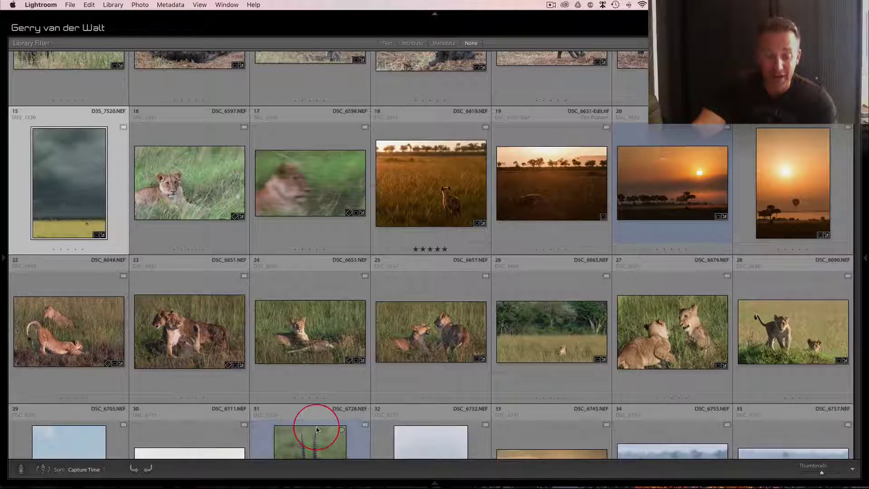
key(t)
key(t)
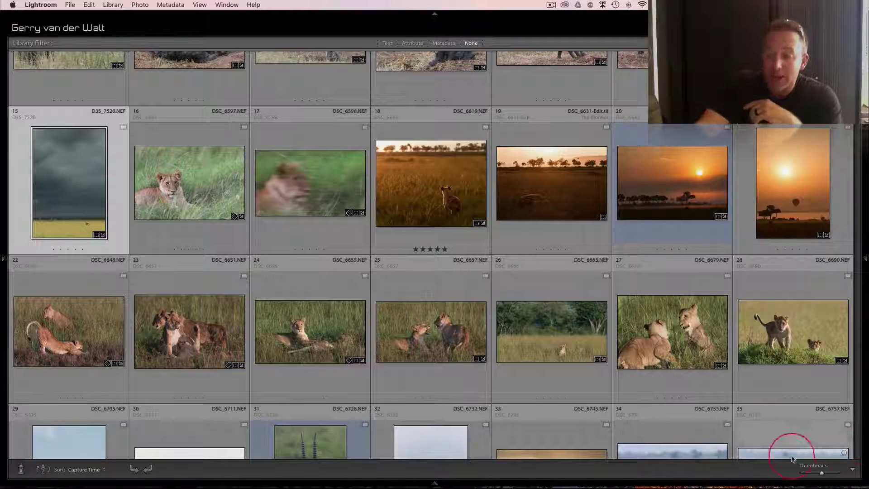
click(853, 472)
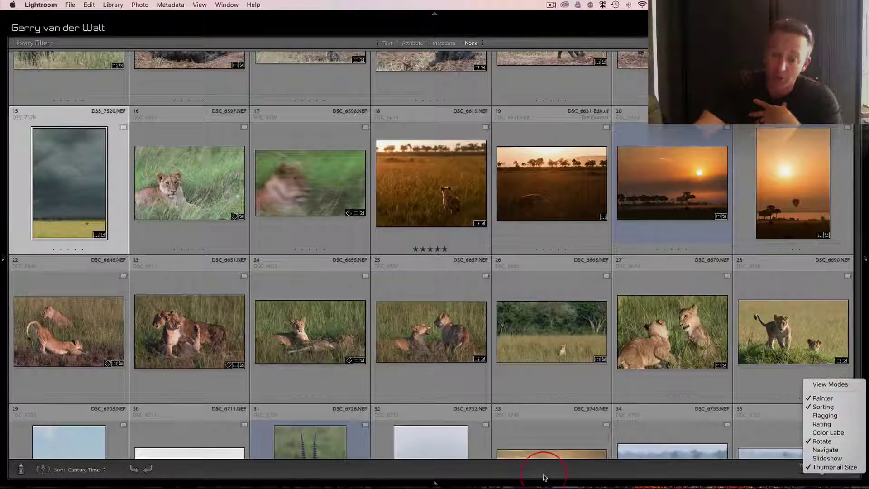
click(543, 454)
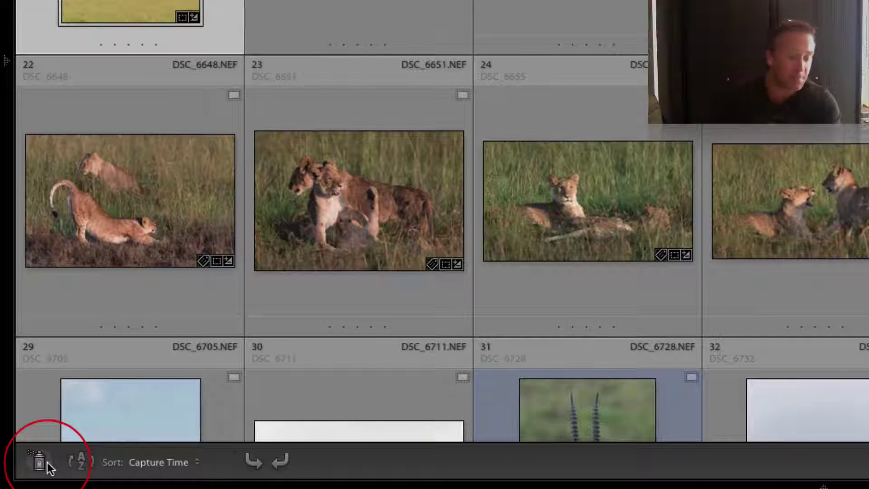
- Set the Painter tool to apply the keywords "lion, panthera leo, cat, predator"
click(47, 463)
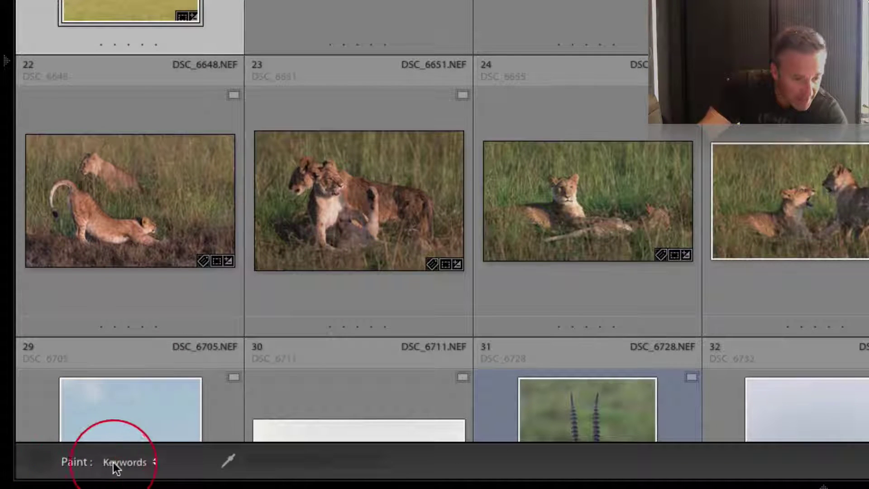
click(157, 462)
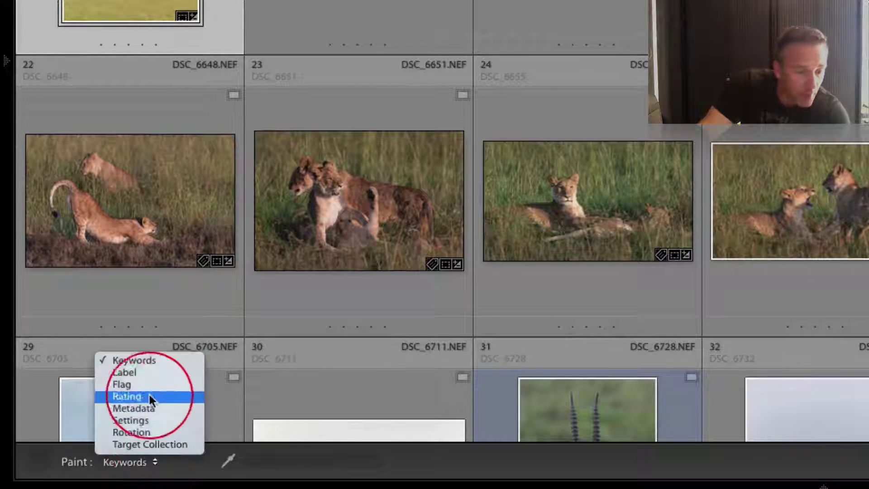
click(139, 360)
click(261, 461)
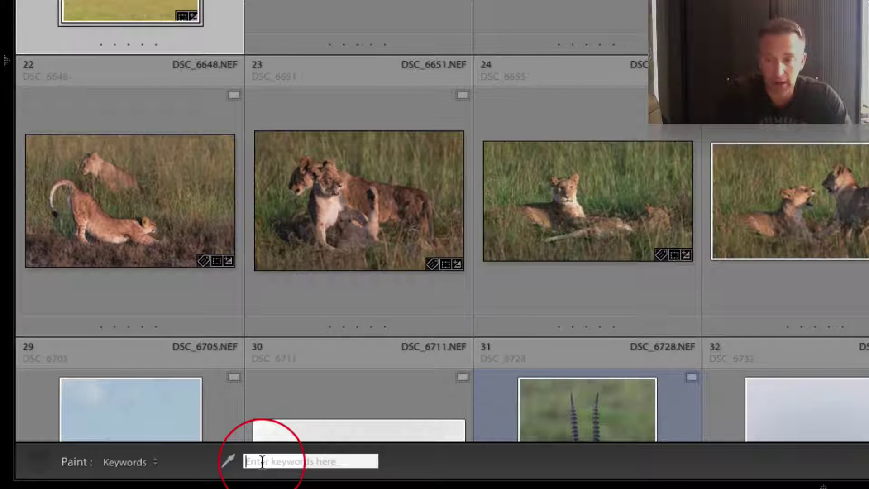
text(lion)
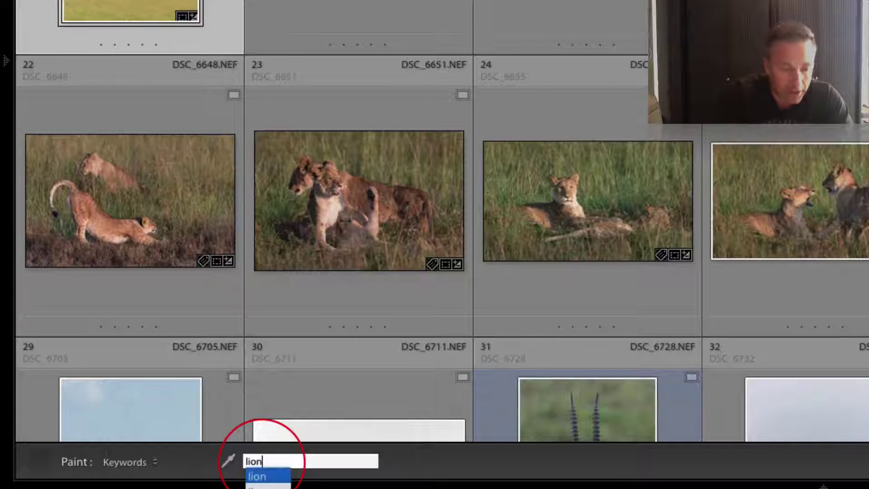
text(, pant)
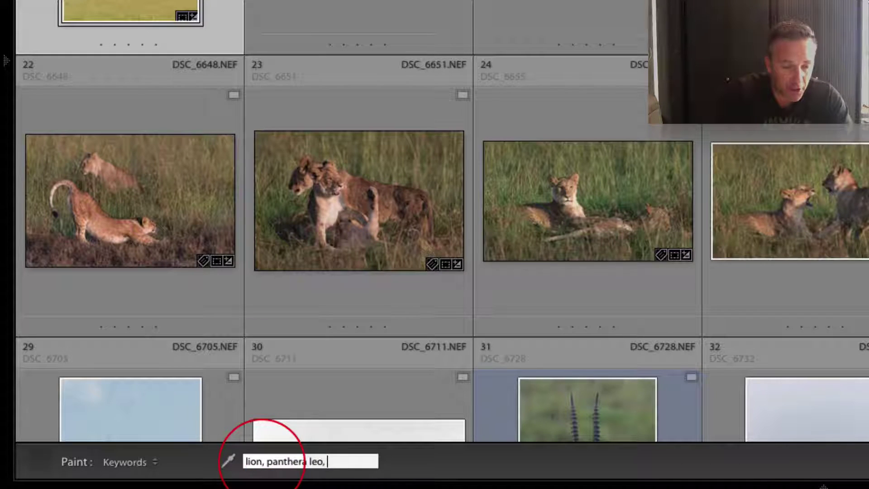
key(BackSpace)
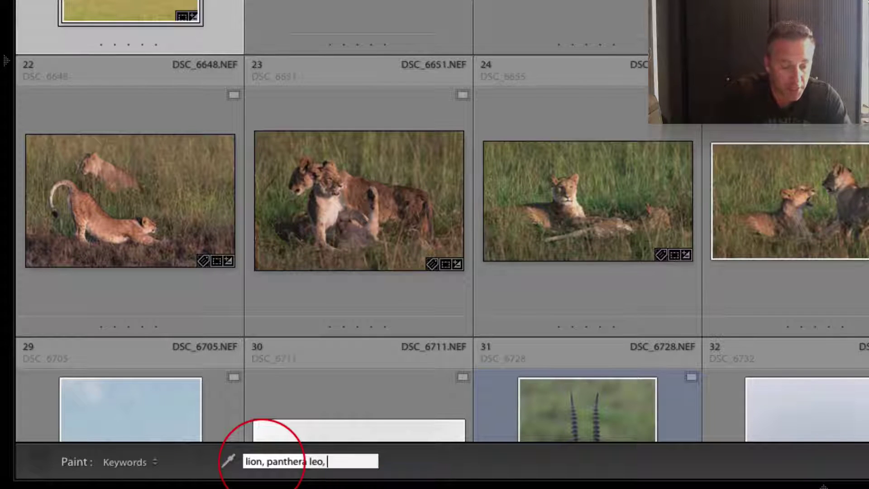
text(cat,)
key(ctrl+a)
text(predator)
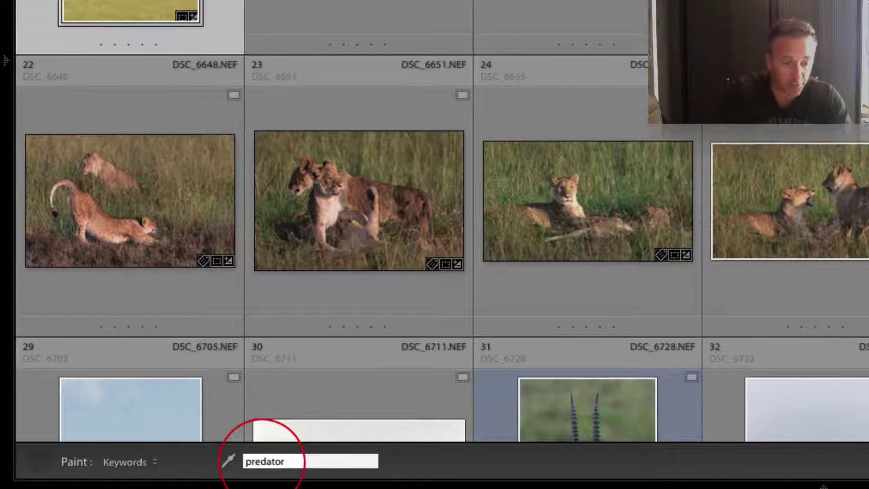
key(Escape)
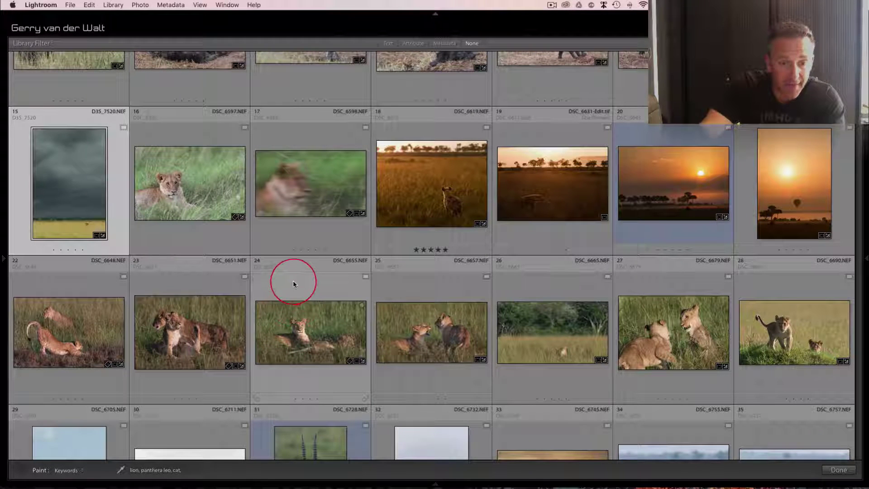
- Paint the lion keywords onto photos DSC_6597, DSC_6598, DSC_6651, DSC_6648, DSC_6655 and DSC_6657
click(197, 190)
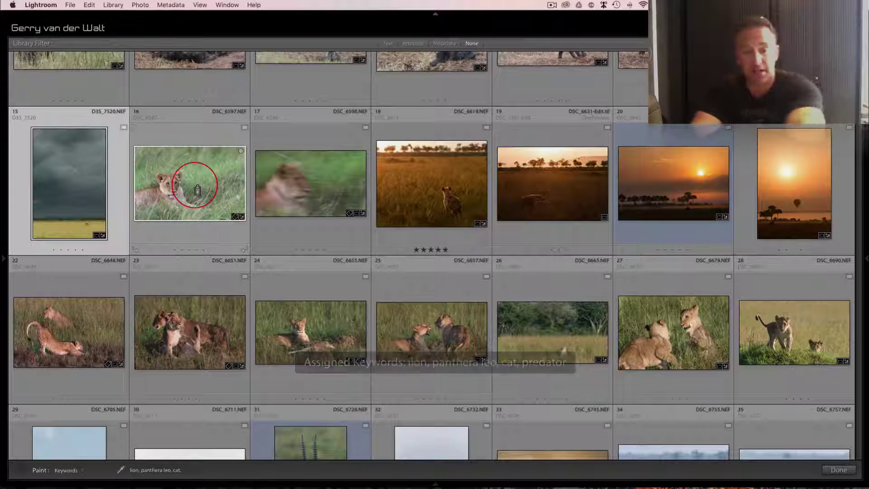
click(334, 180)
click(192, 337)
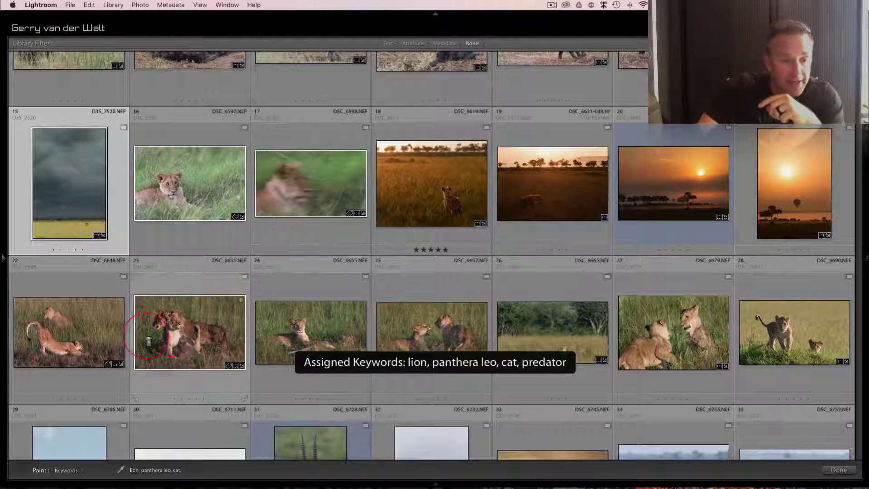
click(69, 332)
click(311, 333)
click(431, 327)
click(465, 244)
- Paint the lion keywords onto DSC_6679, DSC_6690 and the resting lion photo DSC_6732
scroll(464, 244, down, 5)
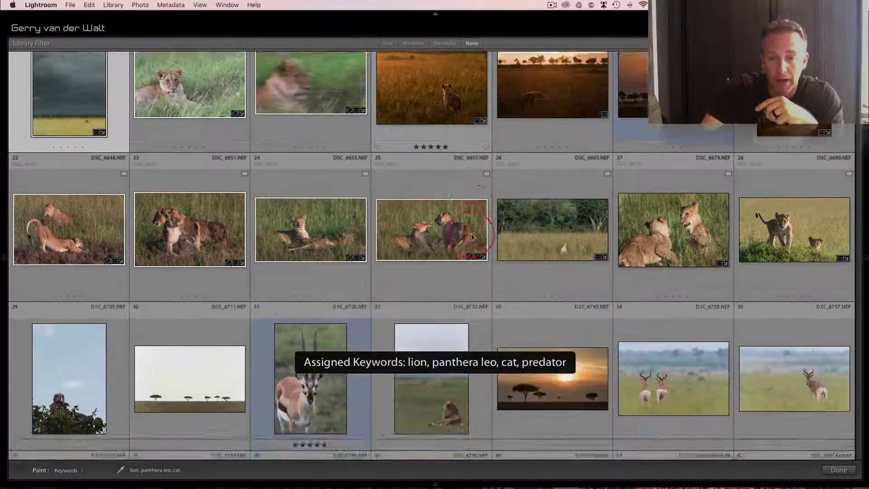
click(611, 237)
click(374, 162)
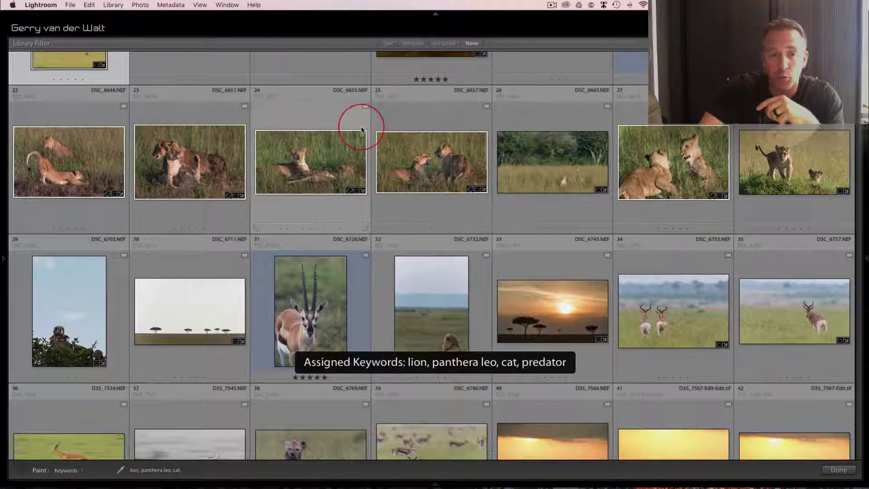
click(766, 171)
scroll(553, 232, down, 1)
scroll(553, 234, down, 5)
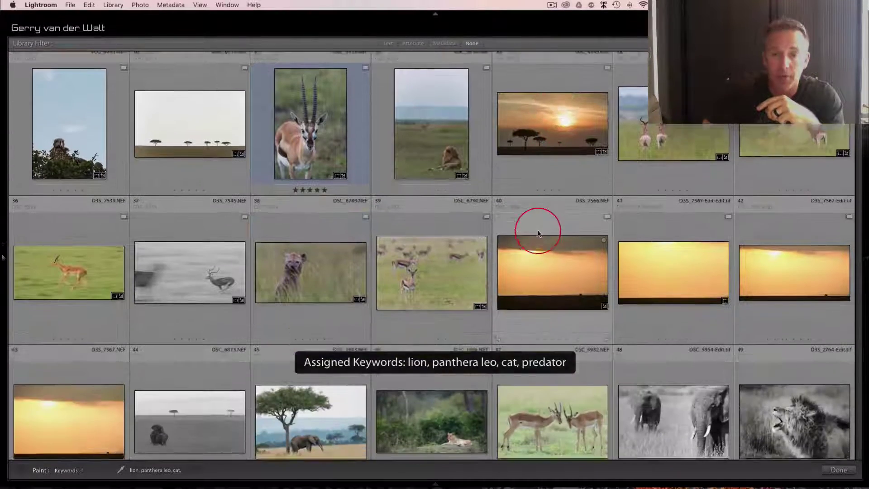
click(462, 141)
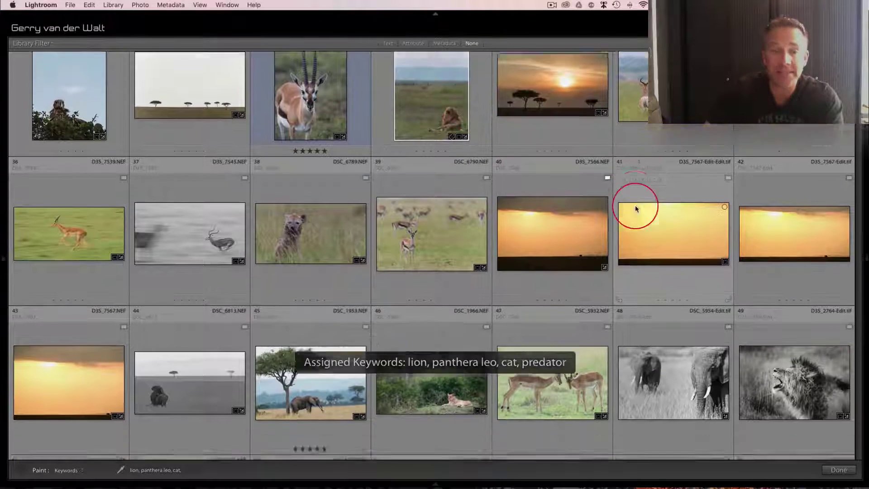
- Paint the lion keywords onto the black-and-white roaring lion, its colour version D3S_2764, and the two photos of lions near zebras
scroll(634, 204, down, 8)
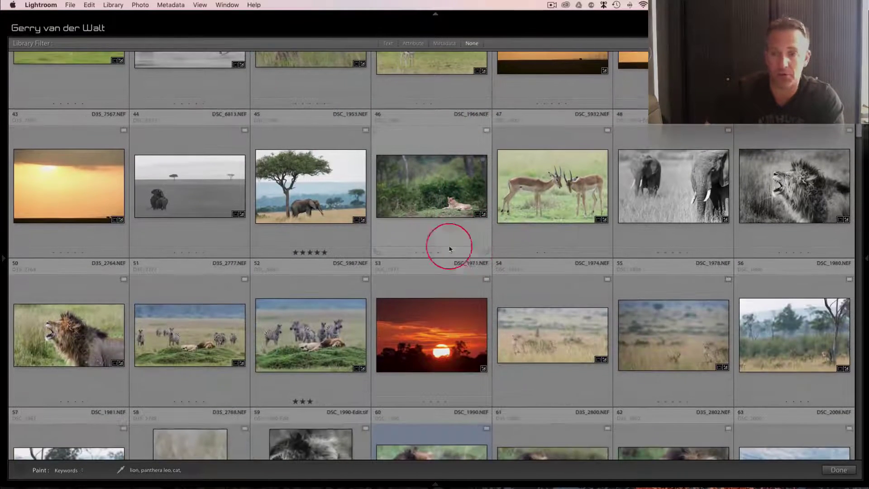
click(746, 183)
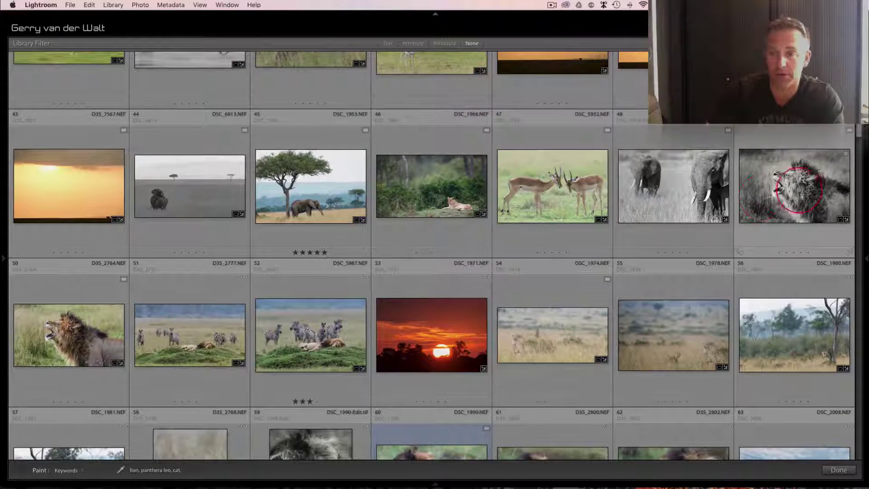
click(68, 335)
click(172, 330)
click(323, 338)
click(453, 338)
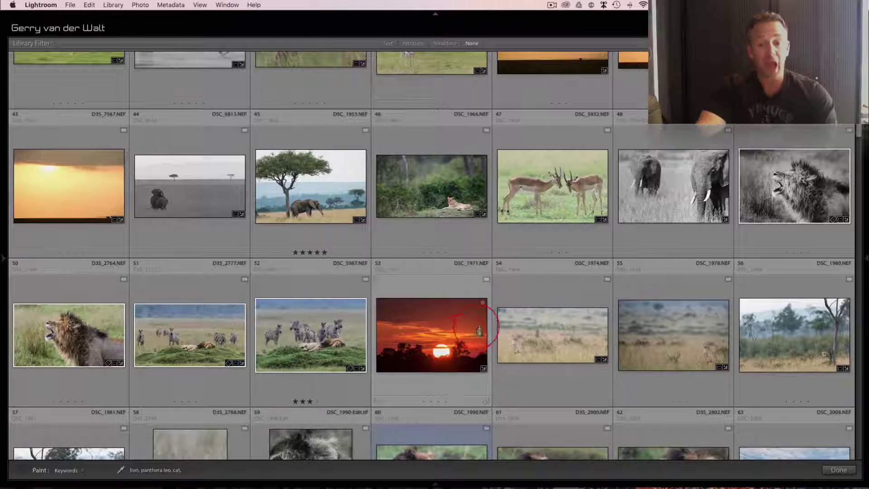
- Paint the lion keywords onto DSC_1990-Edit, DSC_1990, D3S_2800 and D3S_2802, plus the male lions DSC_2105, D3S_2959 and DSC_2120
scroll(479, 332, down, 5)
scroll(349, 355, down, 6)
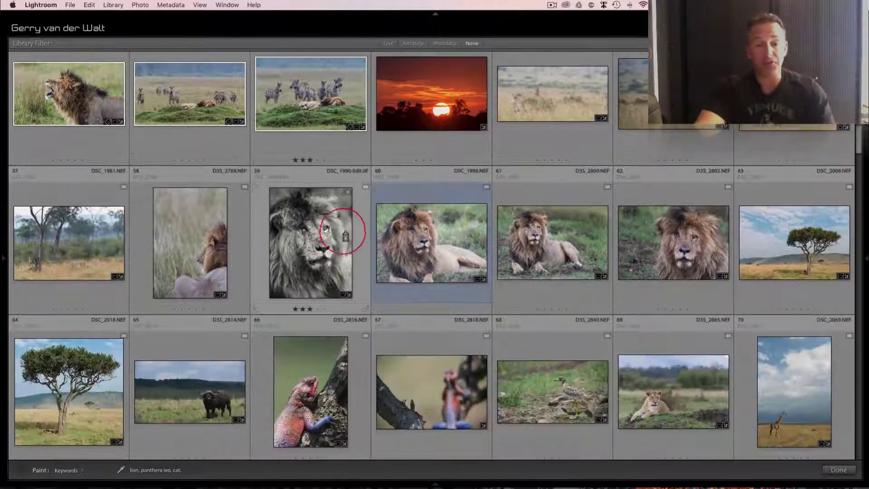
mouse_move(345, 236)
mouse_down()
mouse_move(322, 241)
mouse_move(685, 242)
mouse_move(215, 239)
mouse_up()
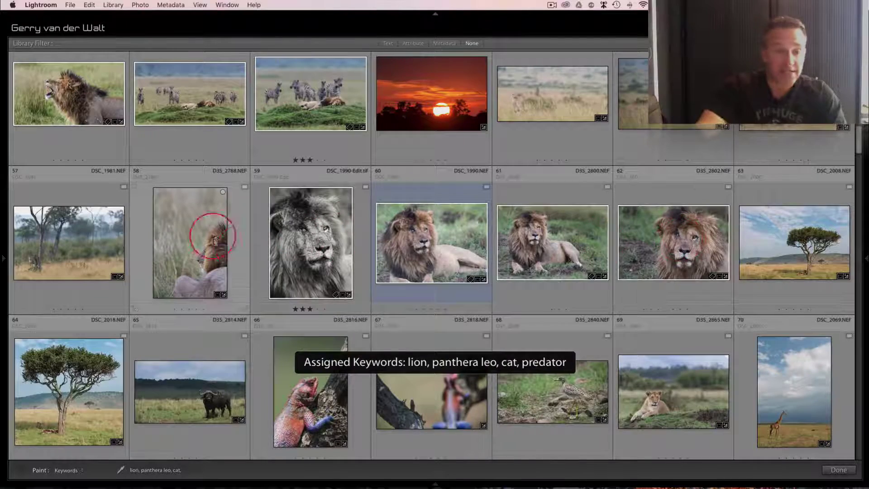
scroll(530, 267, down, 6)
click(546, 254)
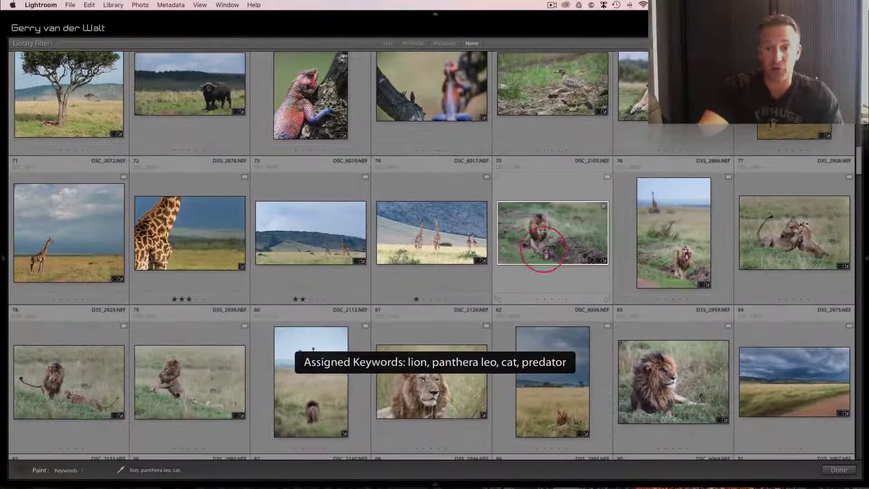
click(620, 369)
click(424, 400)
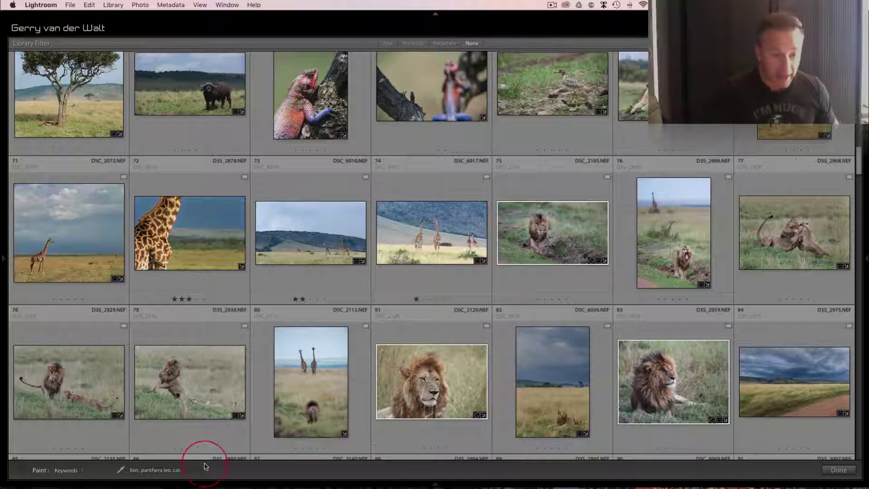
- Switch the Painter from keywords to colour labels and choose the blue label
click(182, 470)
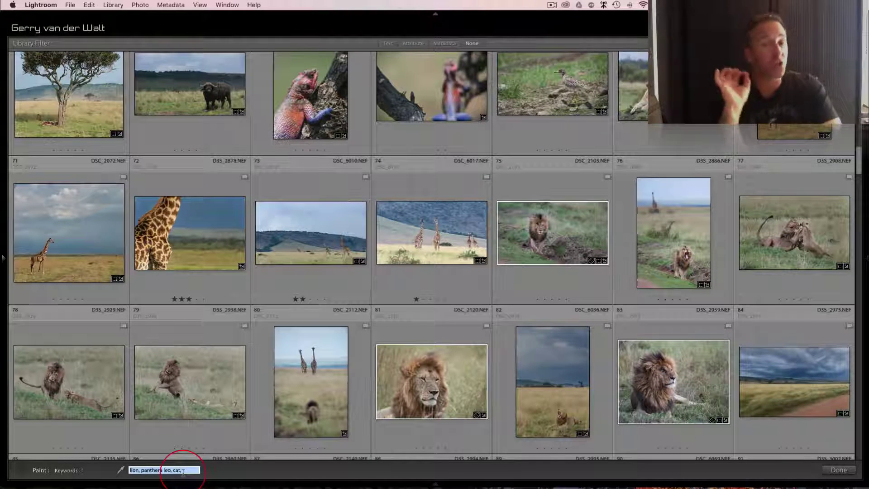
scroll(359, 320, down, 10)
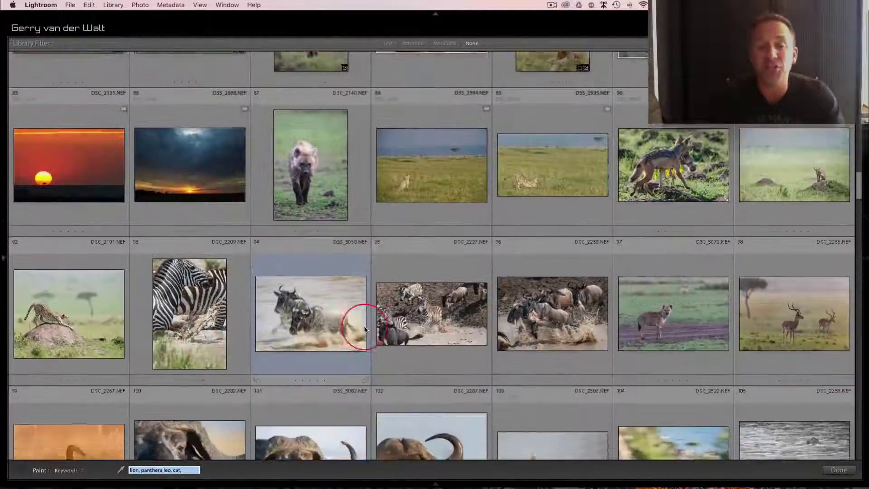
scroll(471, 316, down, 2)
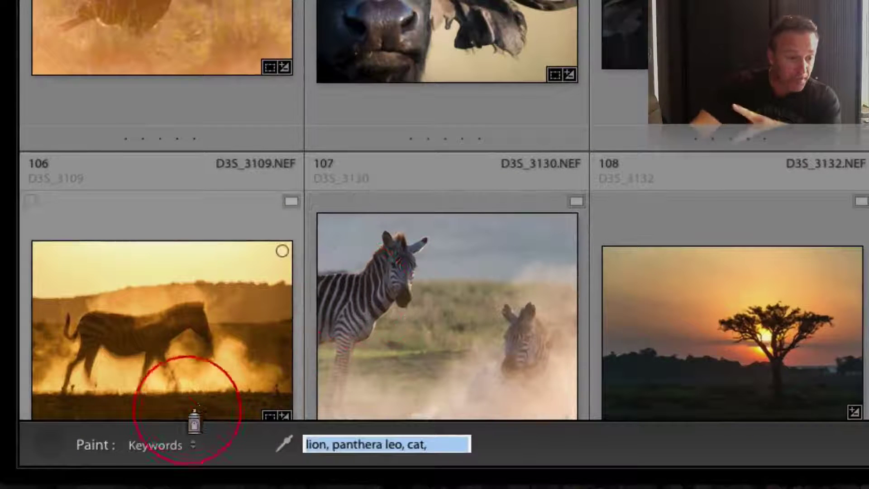
click(190, 445)
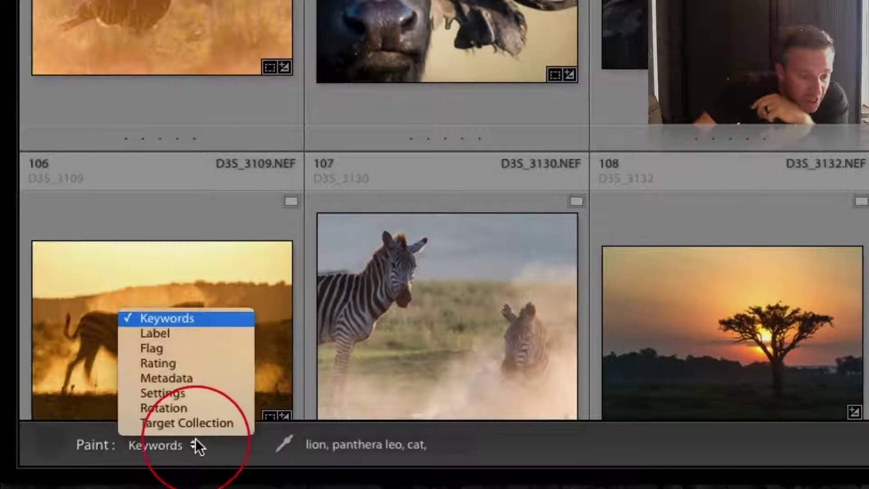
click(158, 335)
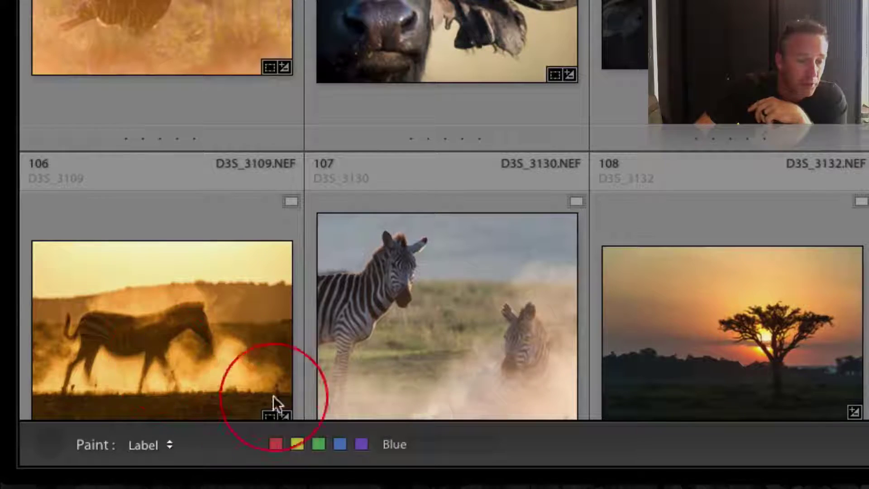
click(340, 443)
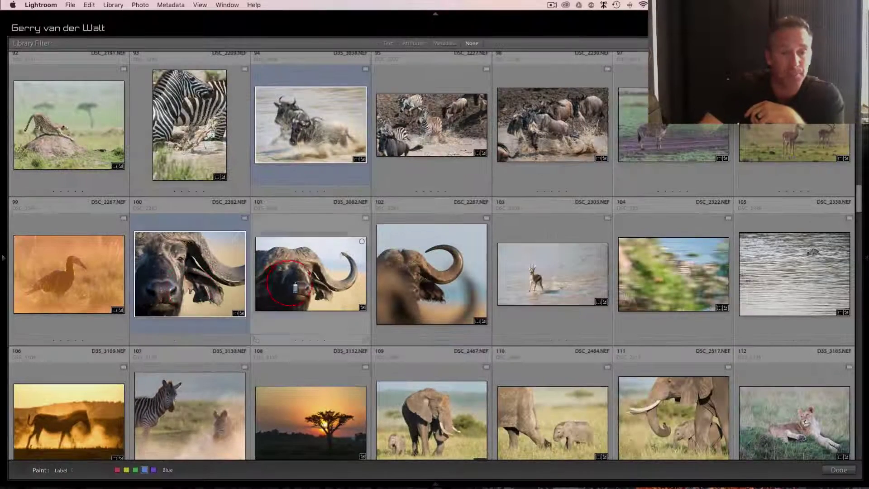
- Paint the blue label onto the buffalo photos, the wildebeest river-crossing photos and the antelope in the water
click(295, 288)
click(430, 272)
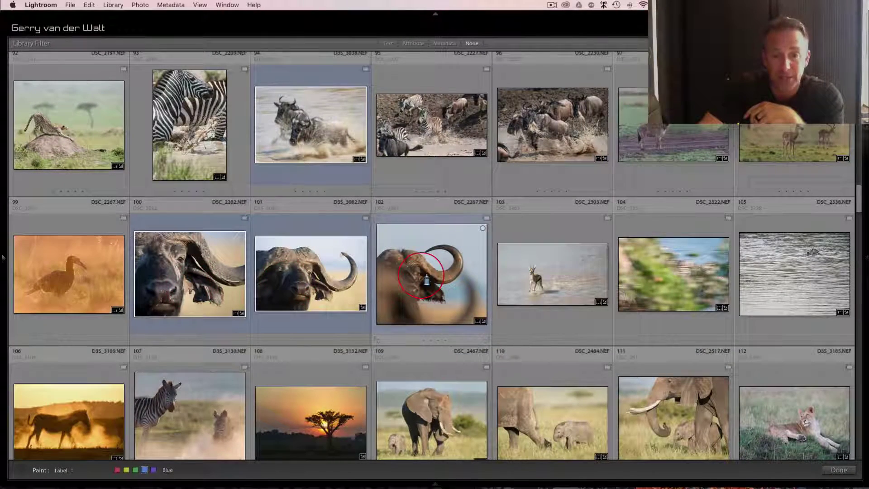
click(430, 125)
click(552, 122)
click(552, 247)
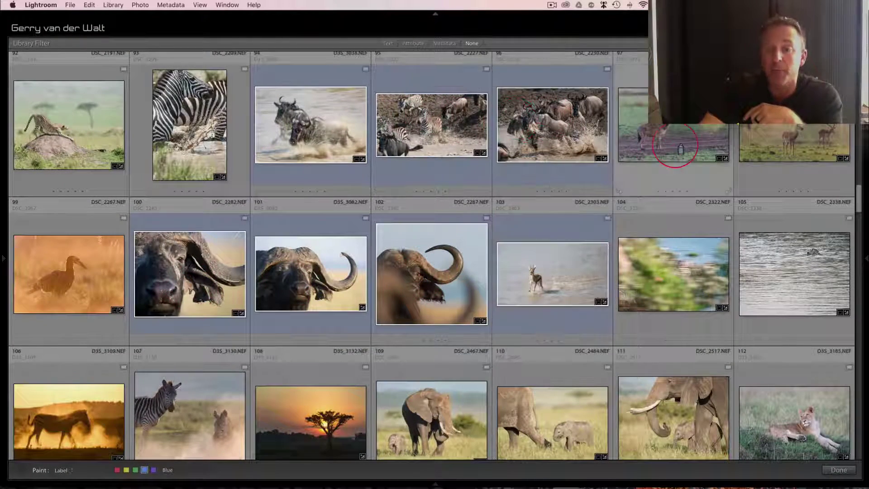
click(665, 147)
- Paint the blue label onto the two facing jackals and the two people in red, browsing further through the library
scroll(666, 340, down, 5)
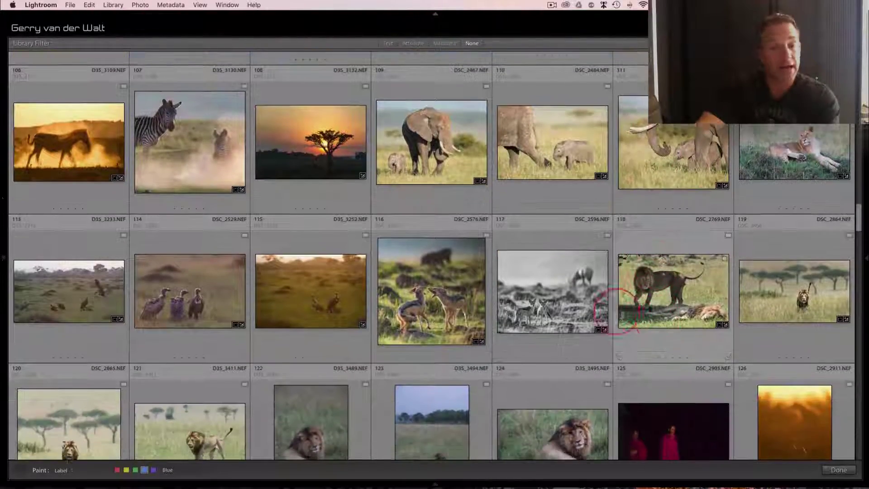
scroll(230, 302, down, 5)
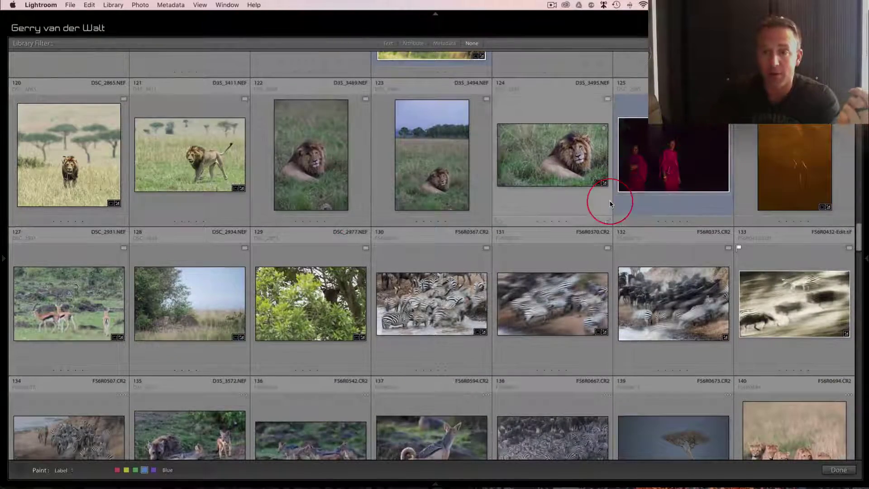
scroll(611, 200, down, 3)
scroll(504, 194, down, 5)
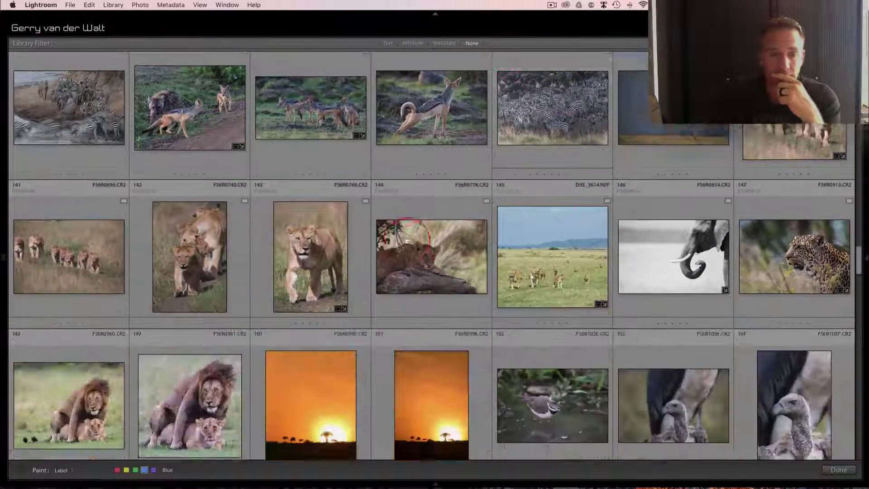